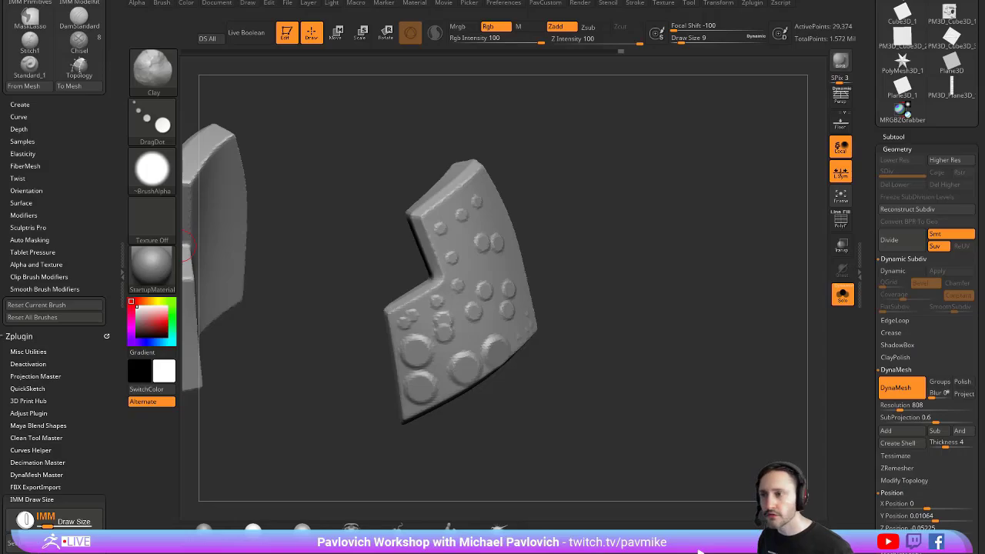
Leave solo mode, select the pants subtool Skin_ZSphere2_1 and isolate it in solo mode
scroll(927, 192, up, 5)
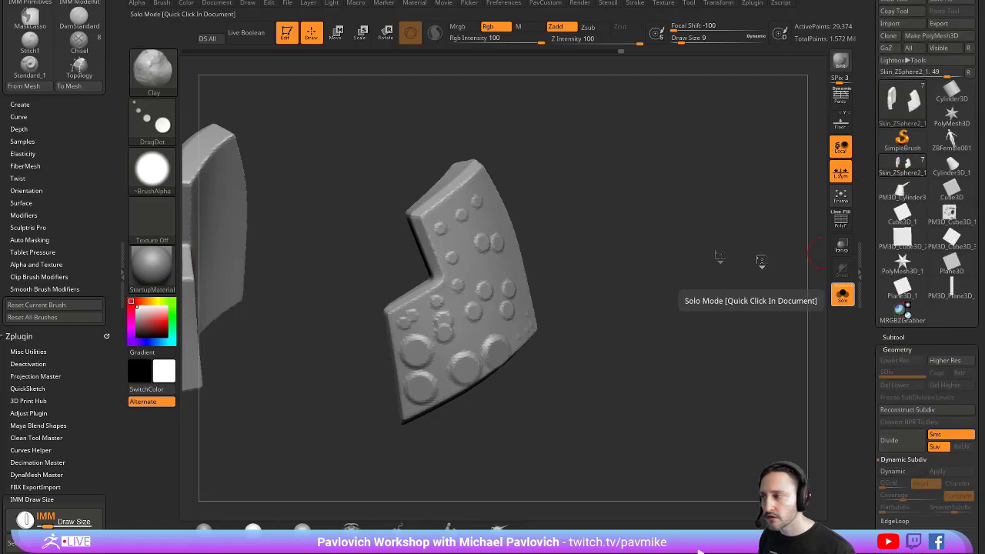
click(842, 295)
alt+click(361, 263)
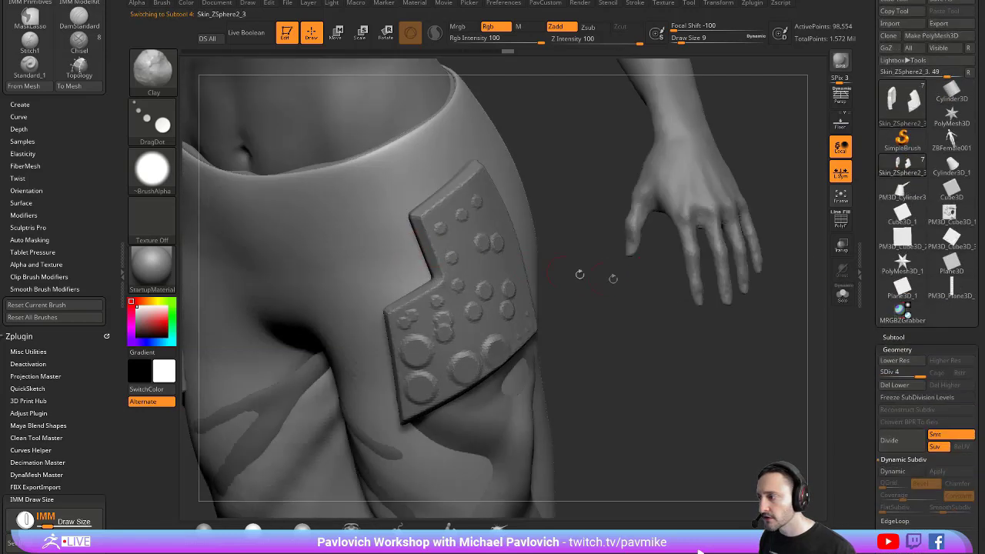
alt+click(527, 413)
click(843, 296)
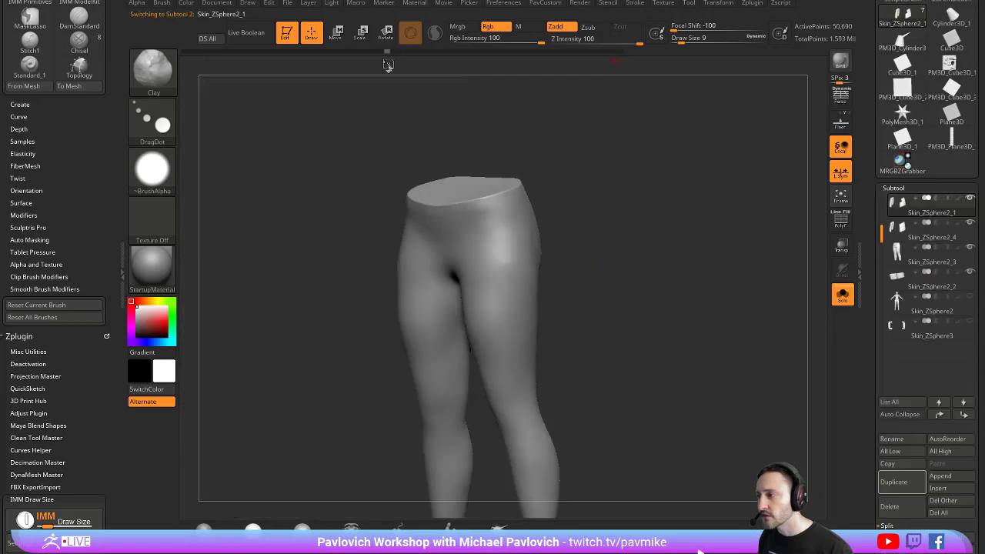
click(393, 52)
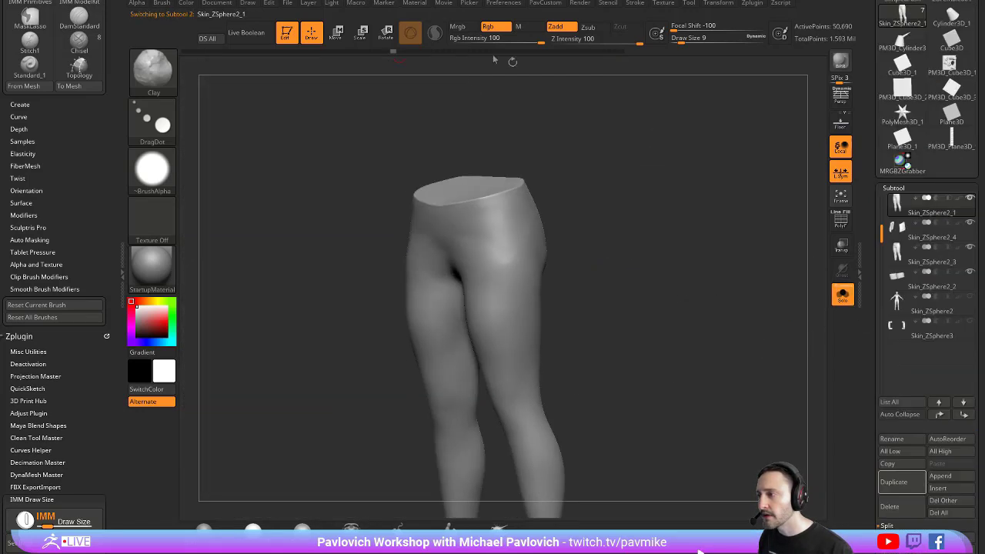
Examine the pants' topology and polygroups with the polyframe display, then return to the plain shaded view
click(840, 223)
mouse_move(594, 258)
mouse_down()
mouse_move(625, 237)
mouse_move(591, 191)
mouse_up()
key(s)
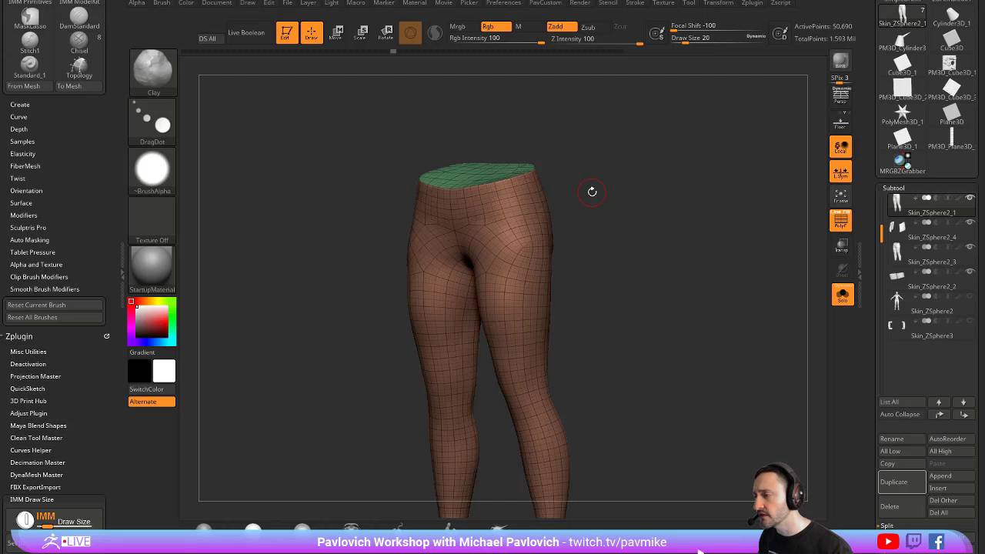
drag(600, 196, 614, 213)
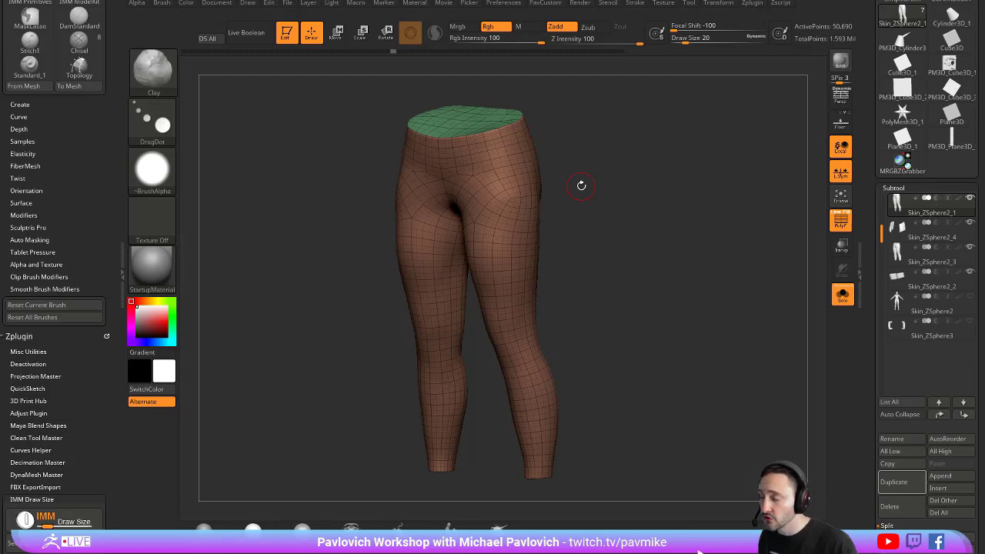
drag(672, 210, 487, 154)
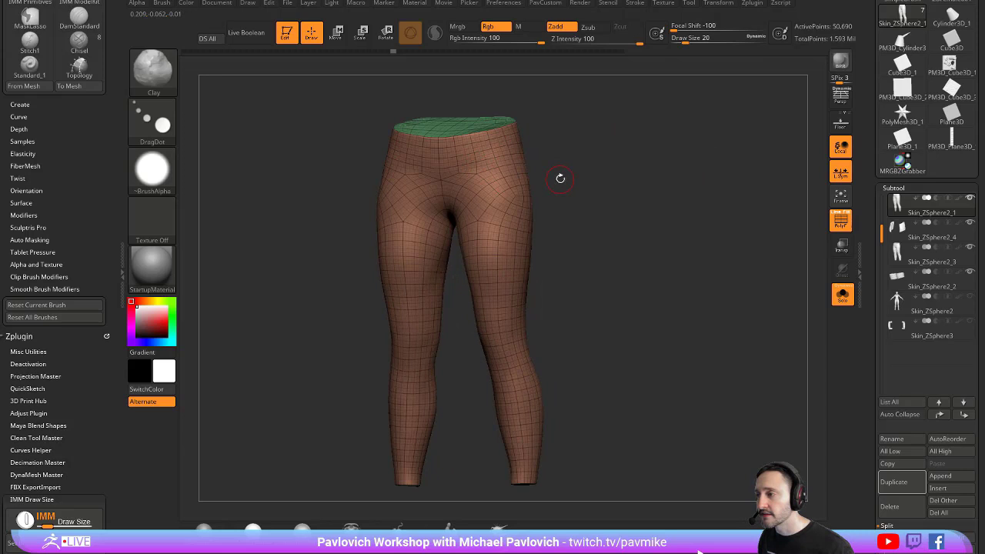
key(s)
drag(560, 179, 618, 176)
click(840, 221)
drag(543, 251, 593, 270)
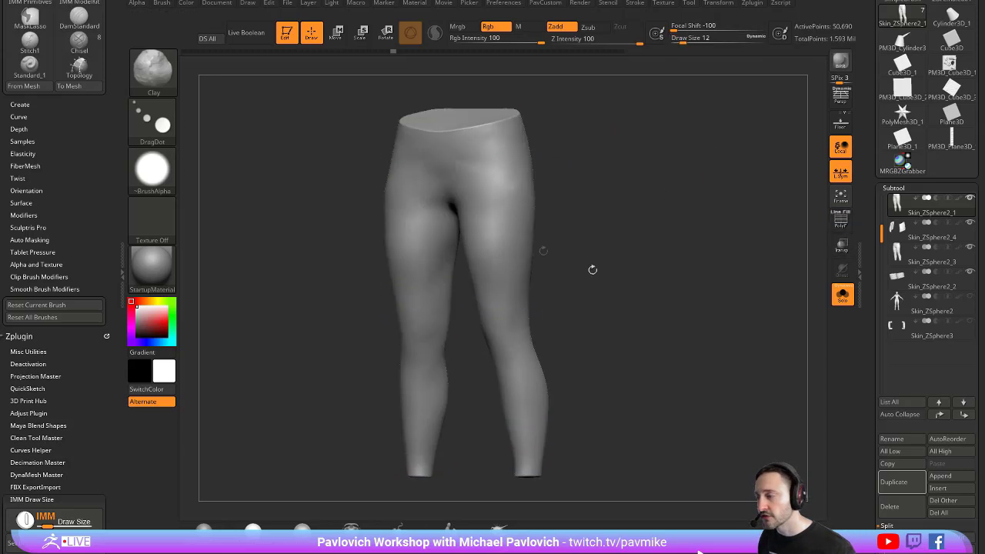
Try surface noise on the pants in NoiseMaker, choosing Weave as the noise plugin pattern
mouse_move(862, 234)
mouse_down()
mouse_move(862, 156)
mouse_move(873, 235)
mouse_move(868, 138)
mouse_move(872, 237)
mouse_up()
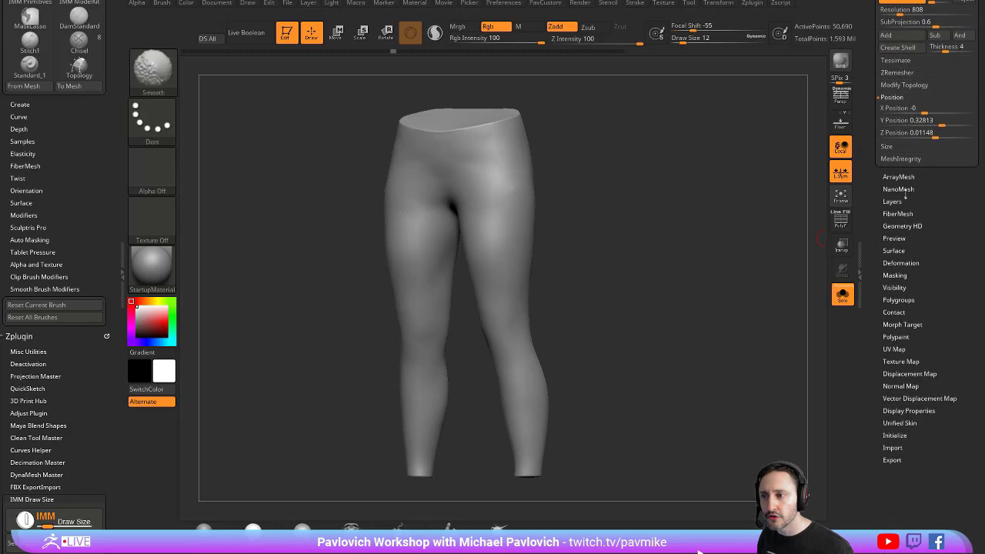
click(893, 250)
click(905, 254)
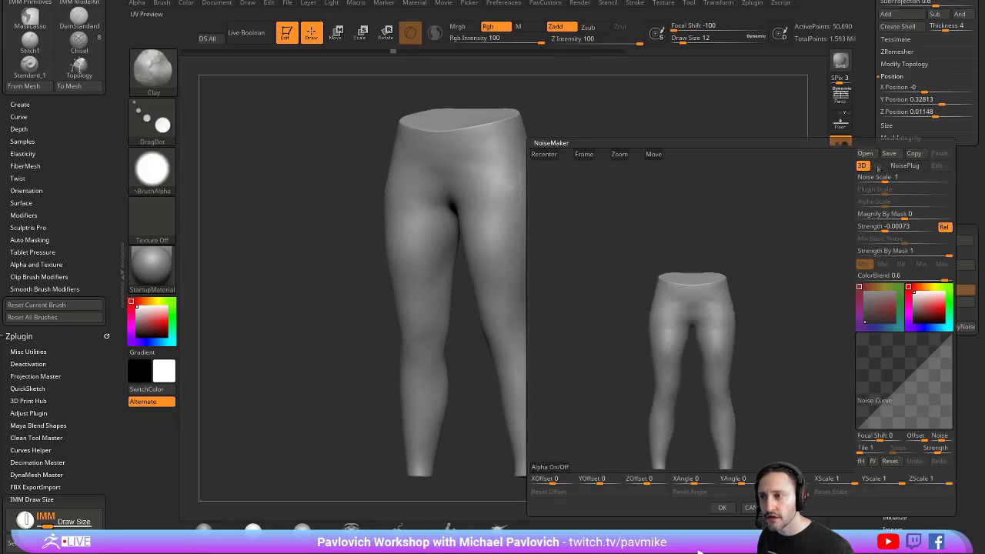
drag(791, 224, 786, 226)
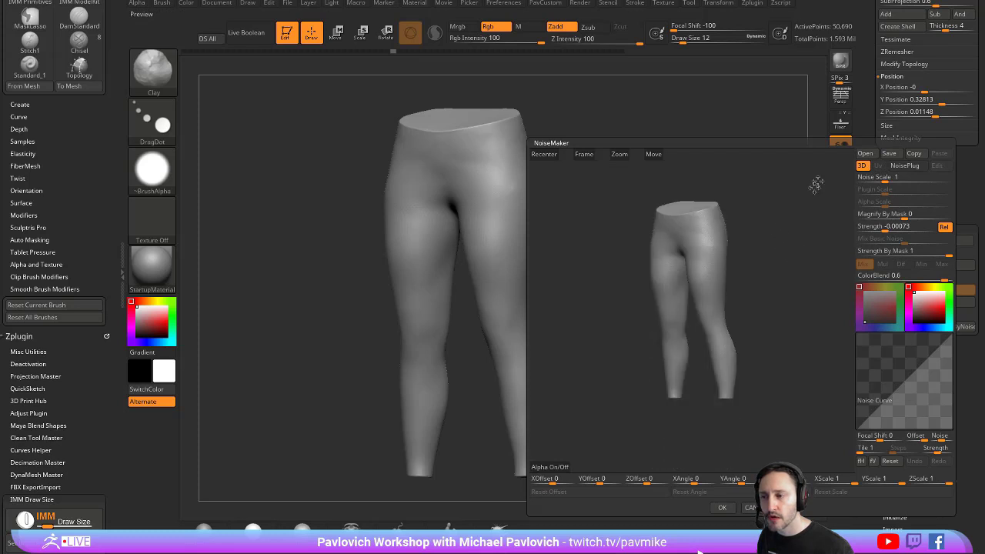
click(908, 167)
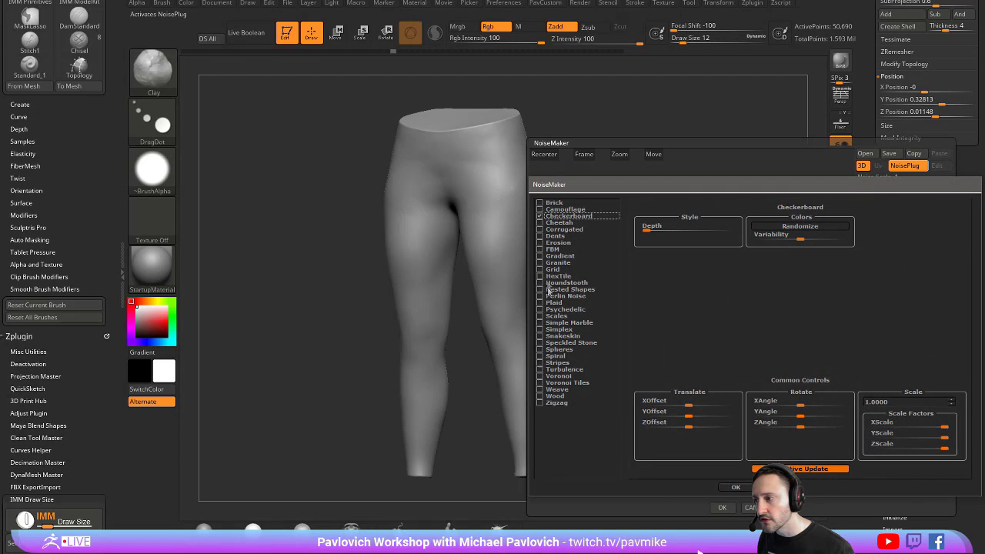
click(540, 389)
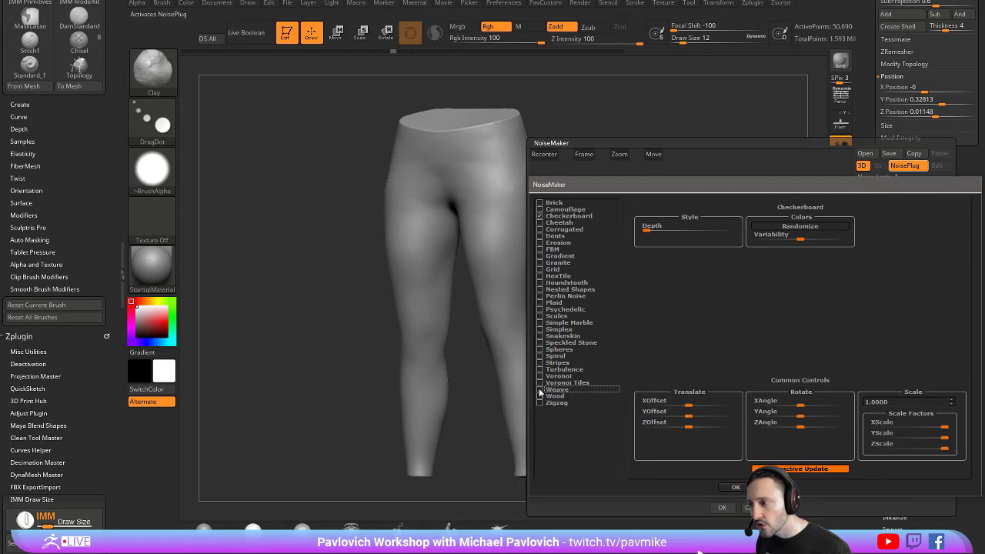
click(734, 489)
Try the weave noise at plugin scale 0.06584 and strength 0.08016, with Mix Basic Noise at 0
alt+drag(765, 254, 800, 302)
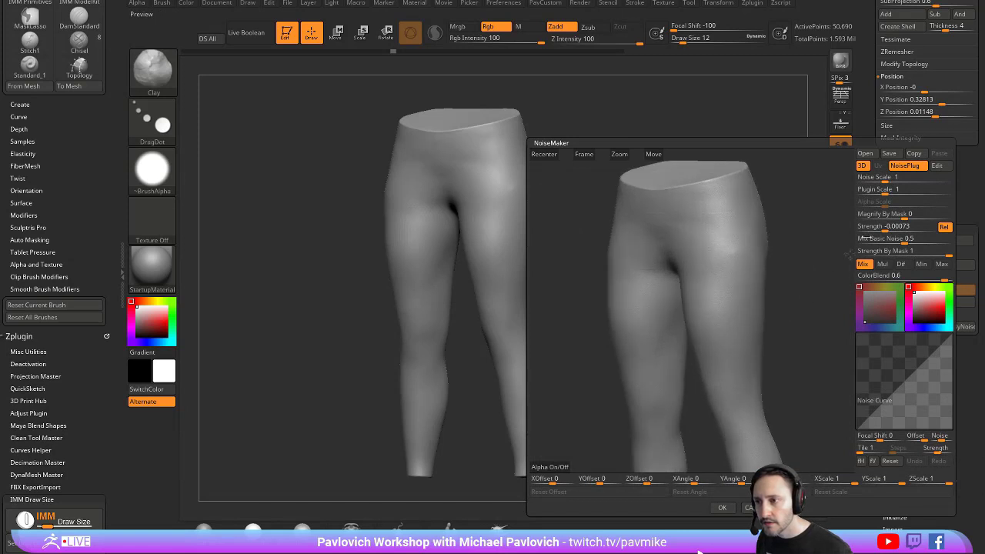
click(888, 226)
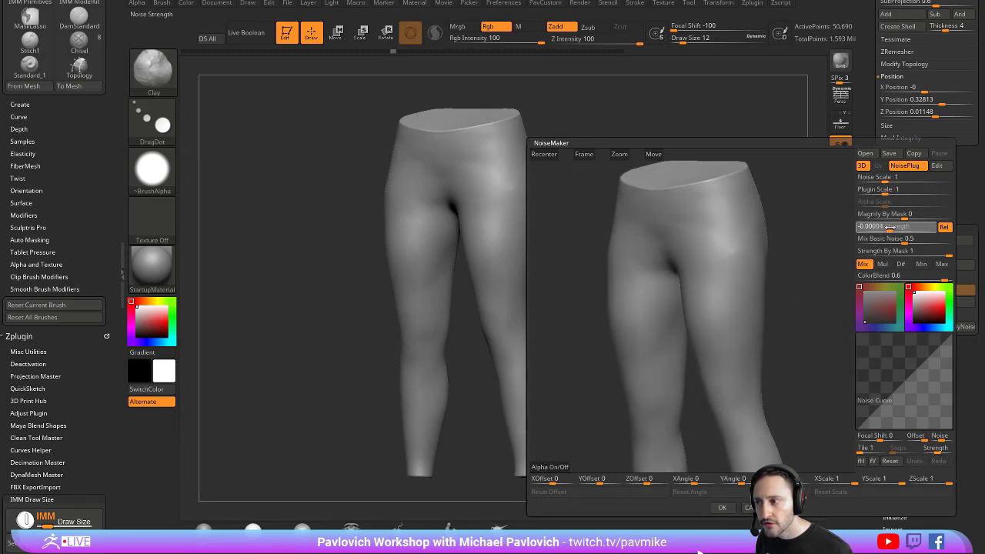
drag(908, 228, 913, 227)
drag(886, 190, 874, 191)
drag(912, 228, 922, 228)
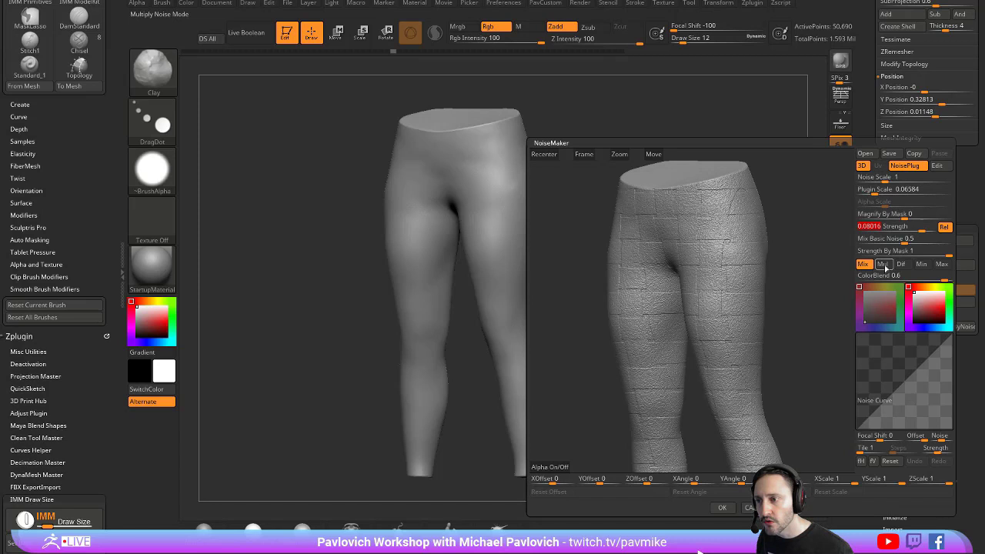
drag(900, 240, 852, 240)
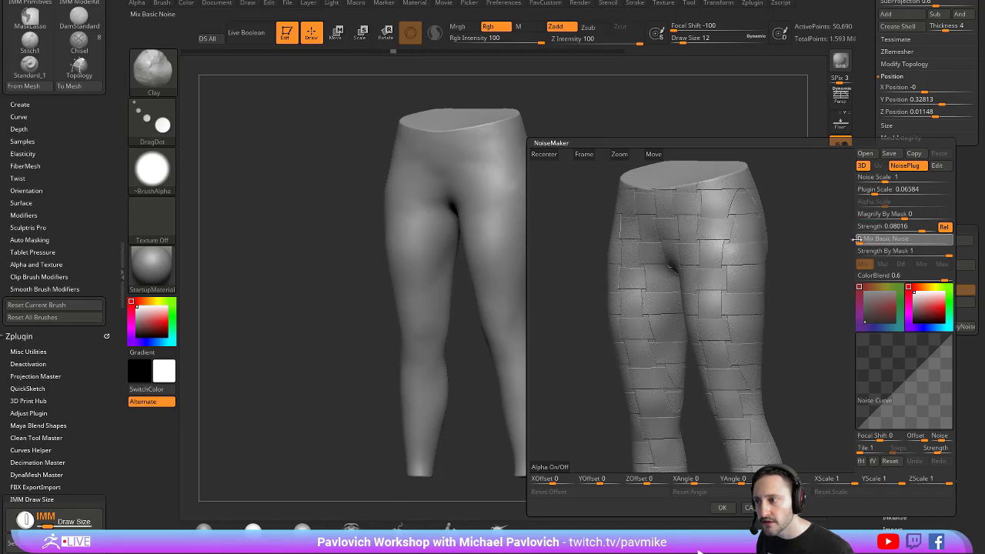
Try a finer weave at plugin scale 0.00455 and strength 0.46455, and examine the pattern around the pants preview
drag(875, 193, 868, 192)
alt+drag(800, 212, 801, 241)
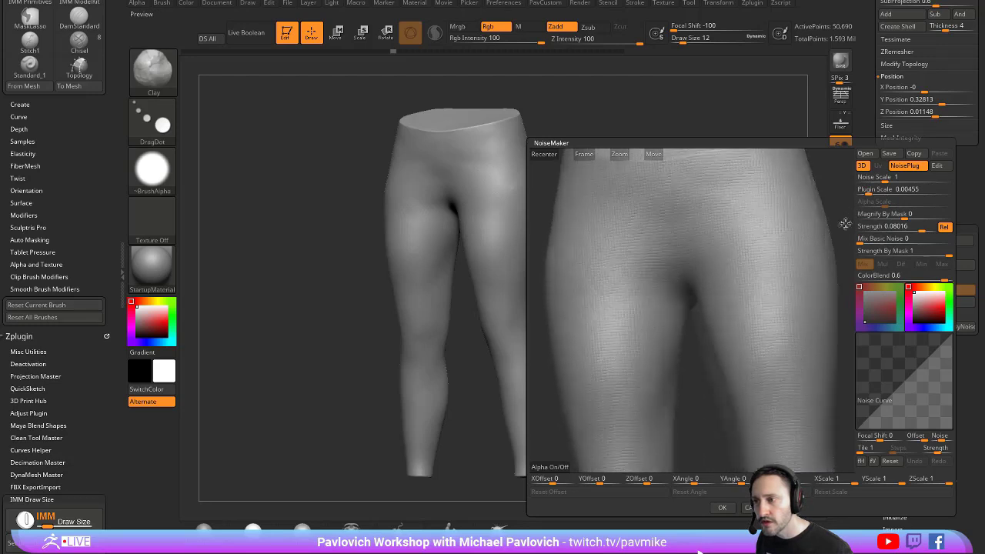
drag(920, 227, 933, 228)
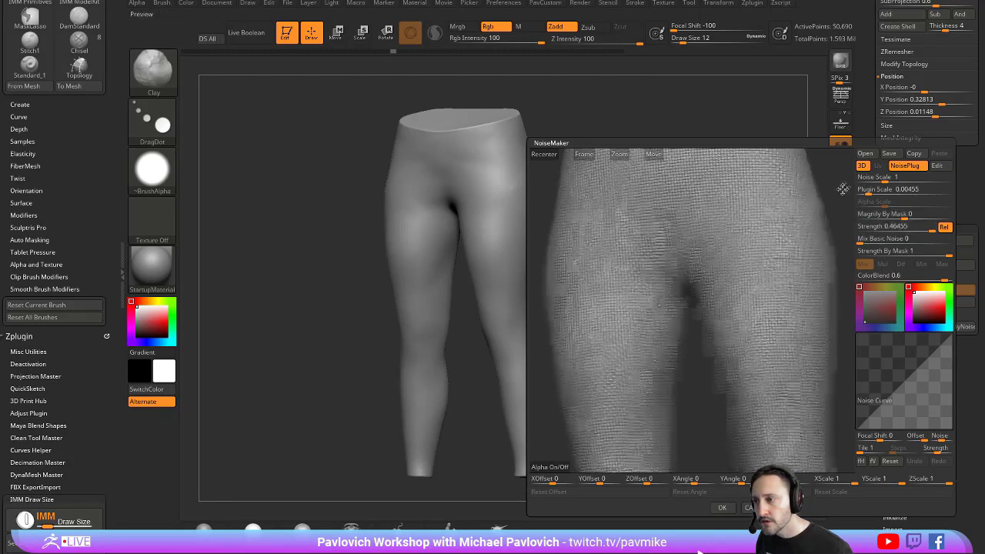
drag(846, 185, 831, 202)
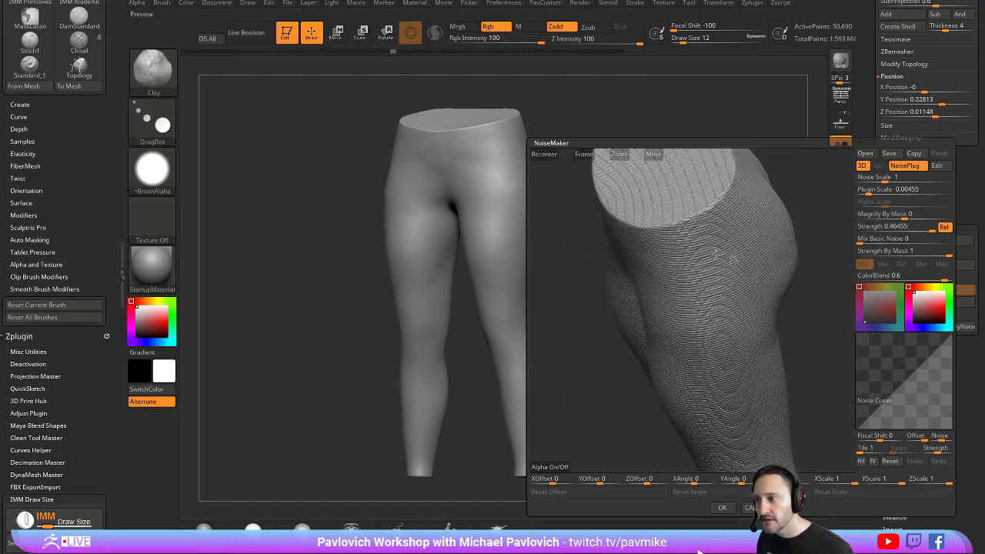
drag(798, 335, 786, 278)
mouse_move(837, 242)
mouse_down()
mouse_move(828, 275)
mouse_move(817, 248)
mouse_move(829, 227)
mouse_up()
Open the image import for the noise alpha, cancel it, and discard the surface noise
click(862, 167)
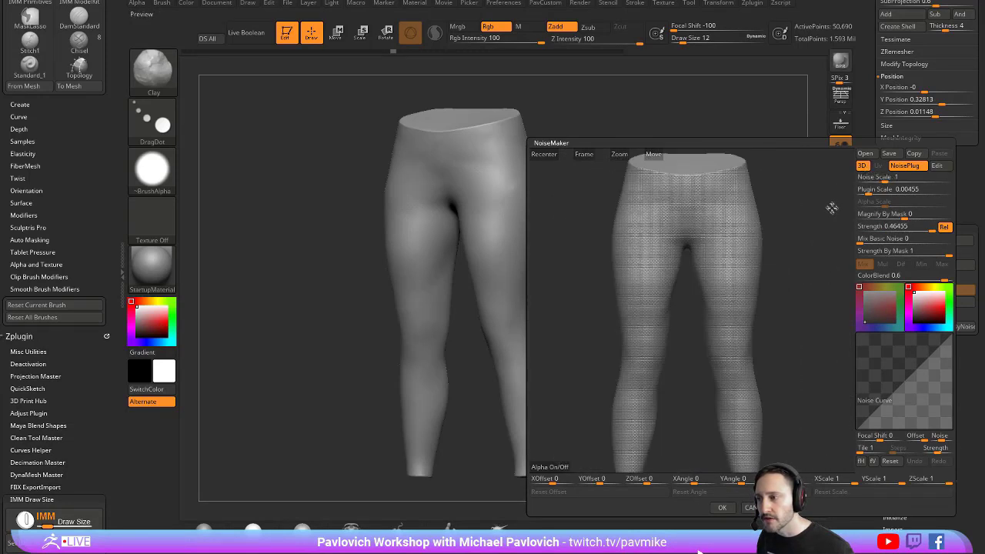
mouse_move(817, 306)
mouse_down()
mouse_move(753, 312)
mouse_move(827, 301)
mouse_up()
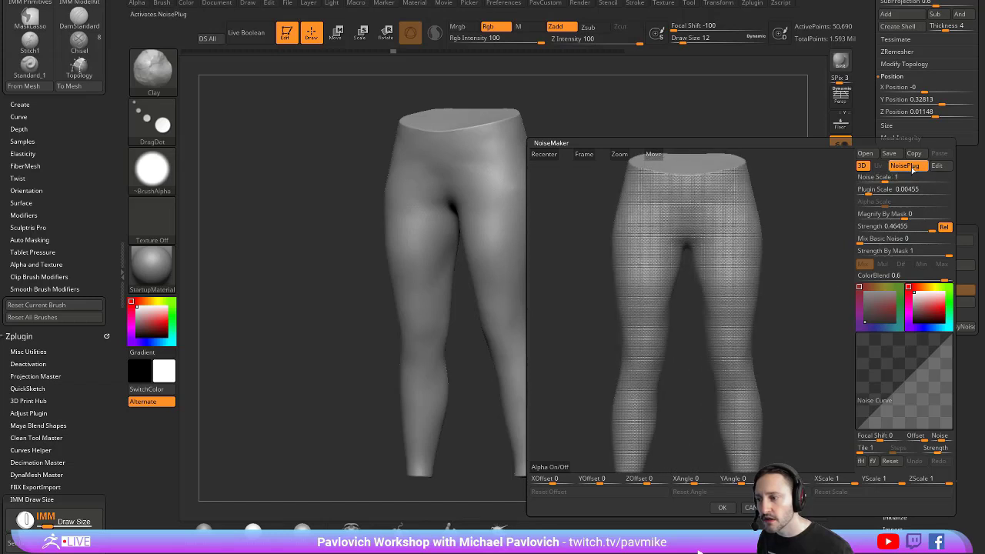
click(546, 467)
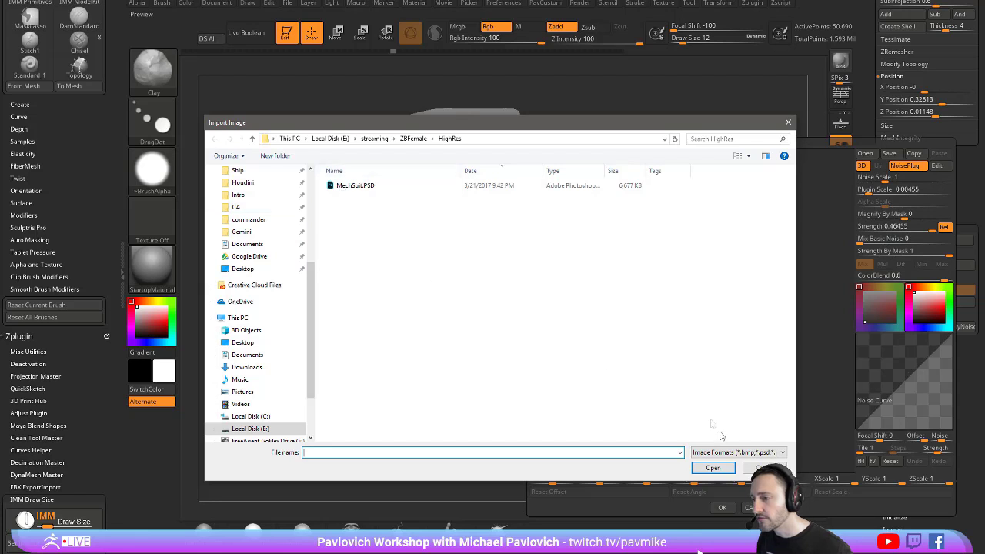
click(754, 468)
click(749, 508)
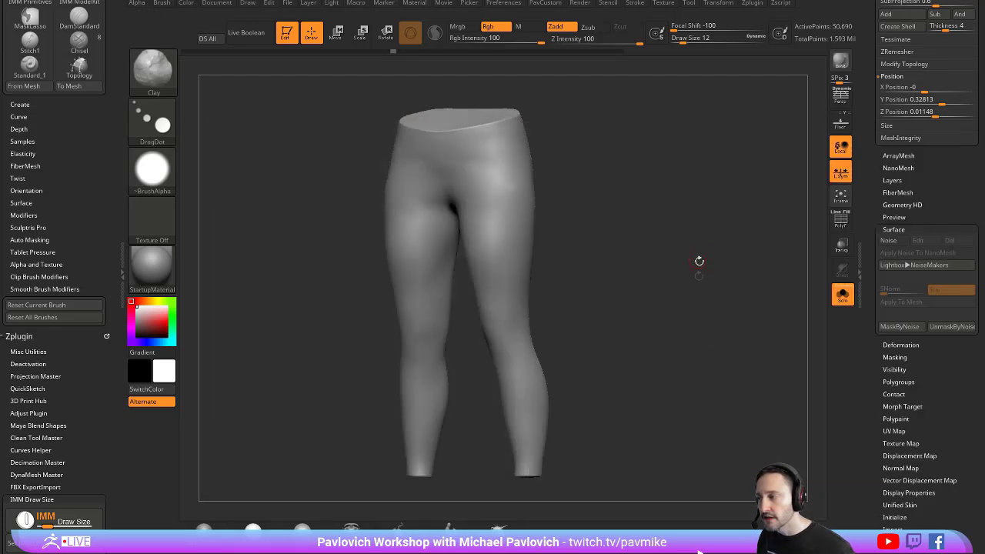
Preview the default 3D surface noise on the pants and discard it
click(894, 250)
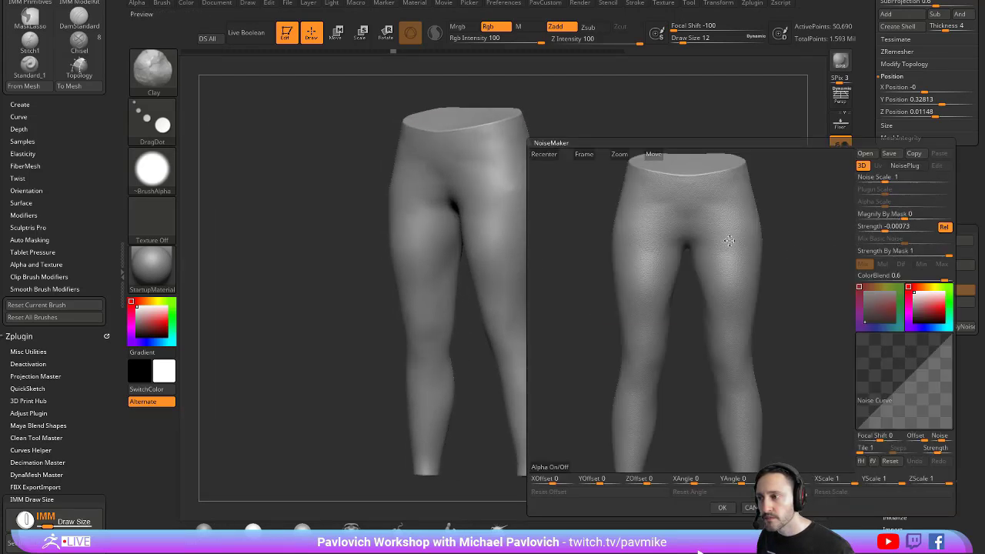
drag(810, 246, 814, 274)
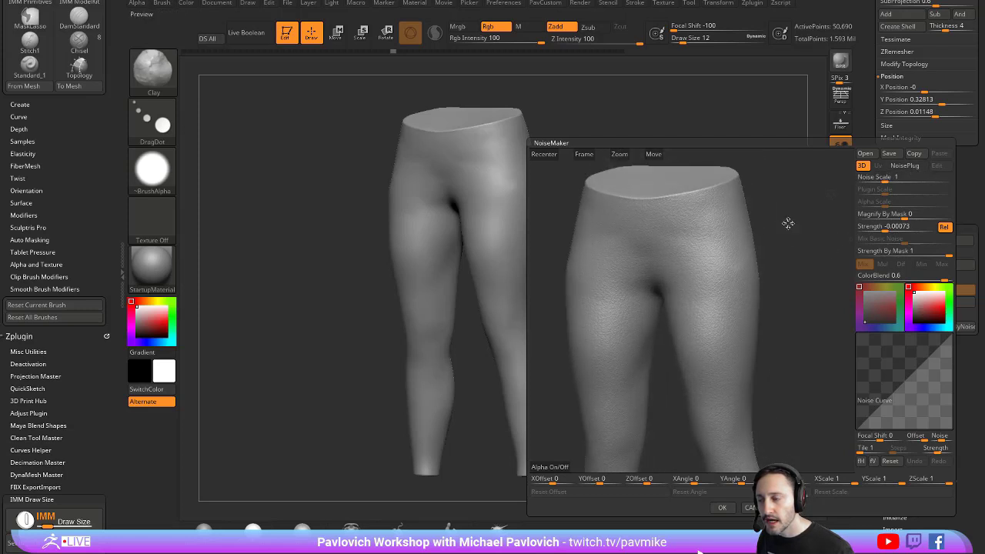
drag(787, 223, 705, 237)
click(748, 507)
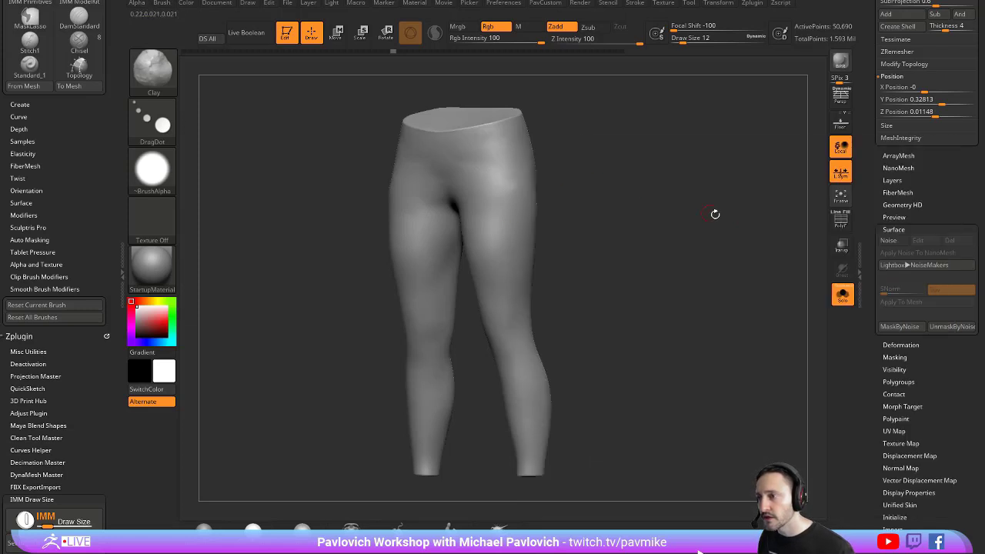
Show the pants' polyframe and switch the material to SkinShade4
click(840, 221)
drag(873, 79, 873, 264)
scroll(874, 263, up, 5)
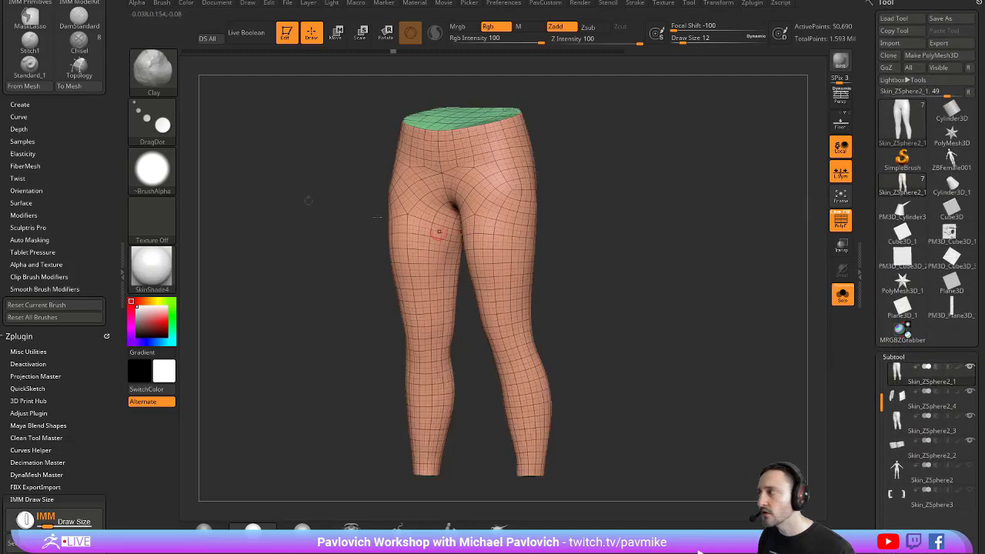
Collapse the IMM Draw Size plugin options and open the UV Master options
scroll(106, 4, up, 10)
click(106, 3)
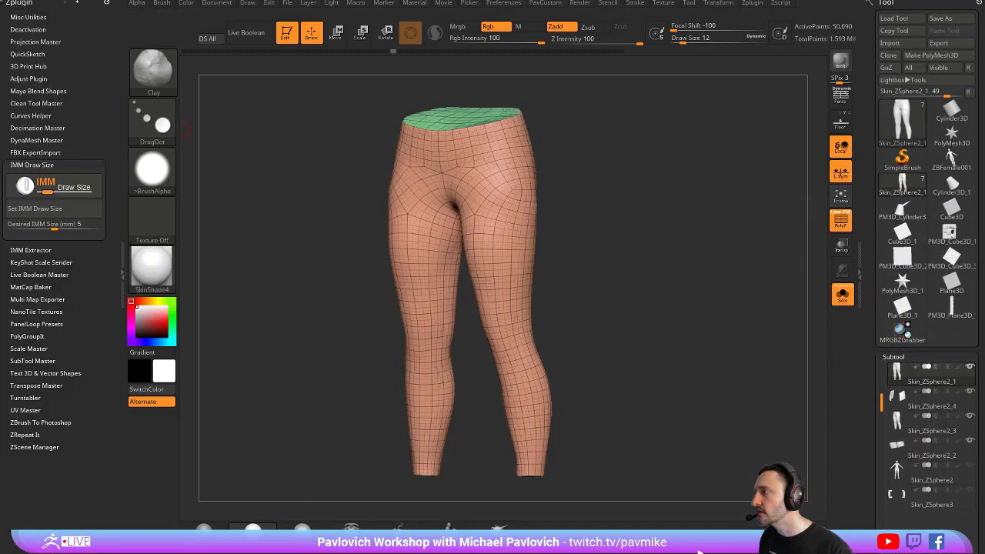
shift+click(43, 163)
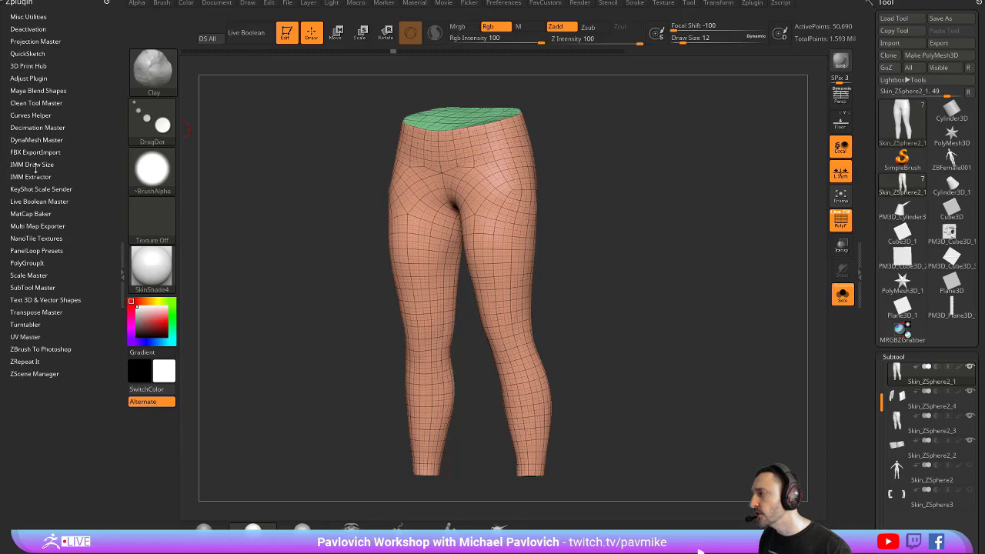
click(29, 336)
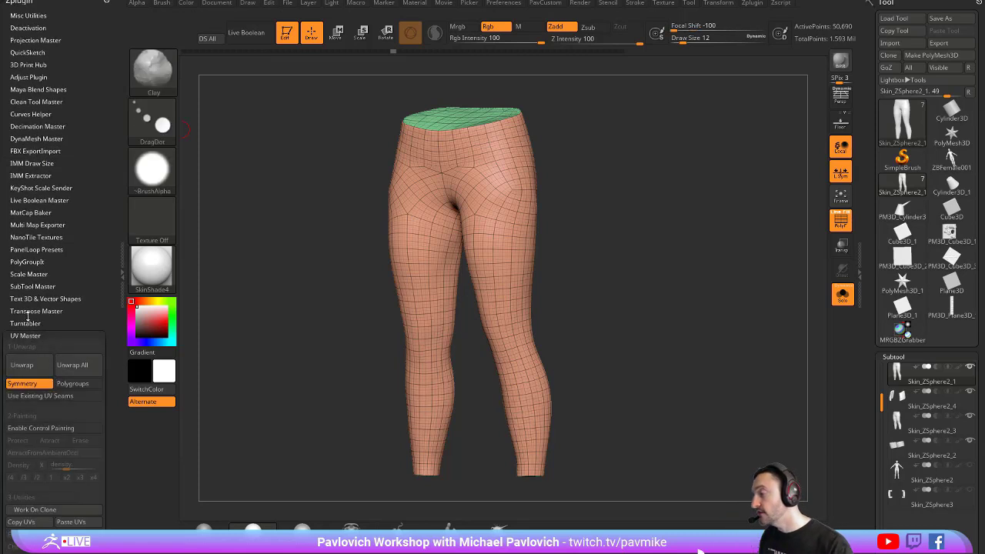
scroll(28, 317, down, 5)
Set the draw size to 22 and enable Polygroups for the UV unwrap
key(s)
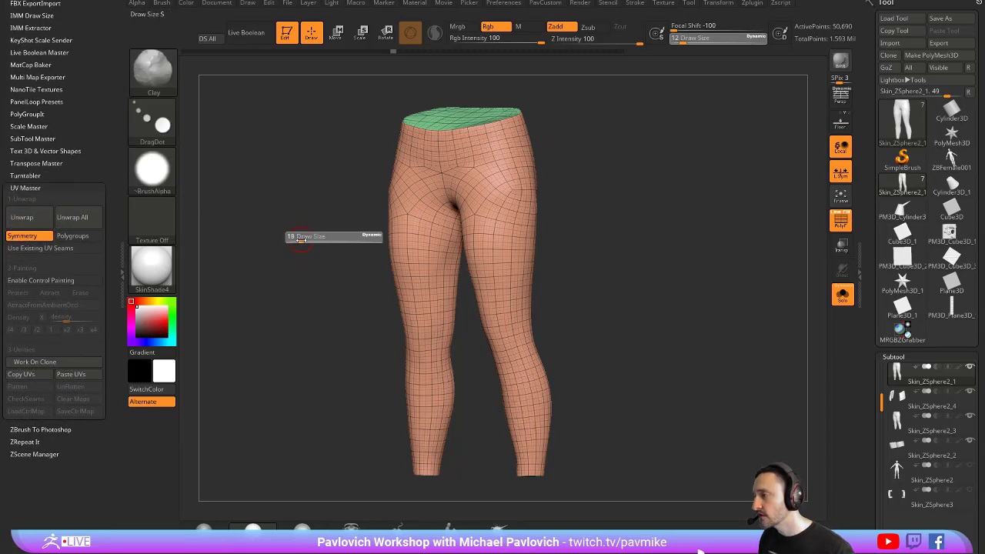
click(301, 236)
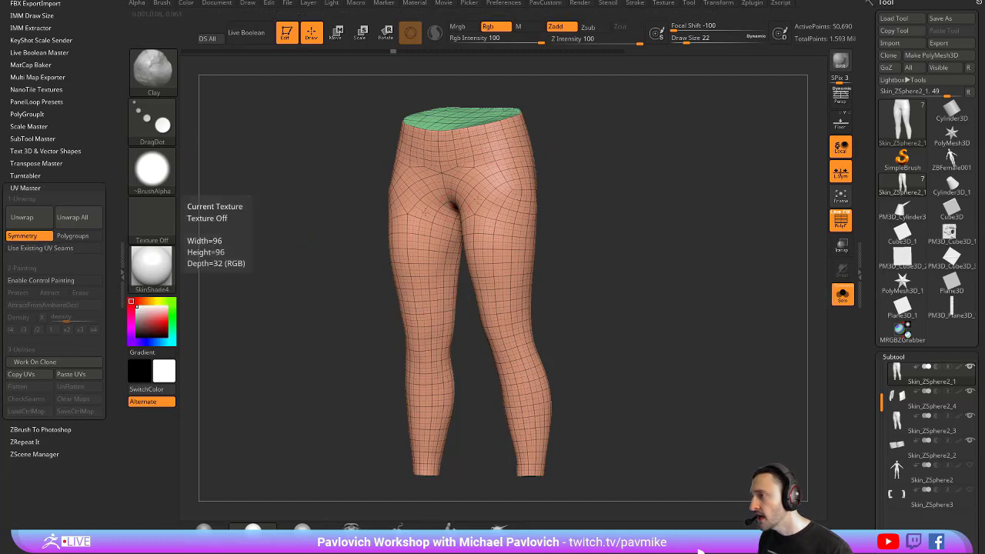
click(95, 237)
drag(307, 238, 310, 285)
drag(589, 173, 614, 129)
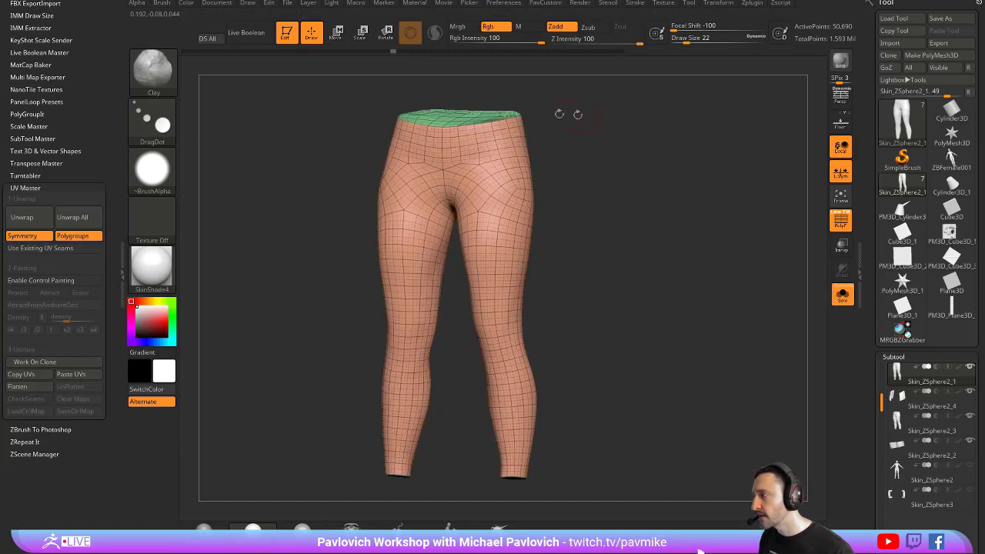
Create a UV Master working clone of the pants and unwrap it with Symmetry and Polygroups enabled
click(34, 361)
alt+drag(640, 225, 640, 189)
click(23, 221)
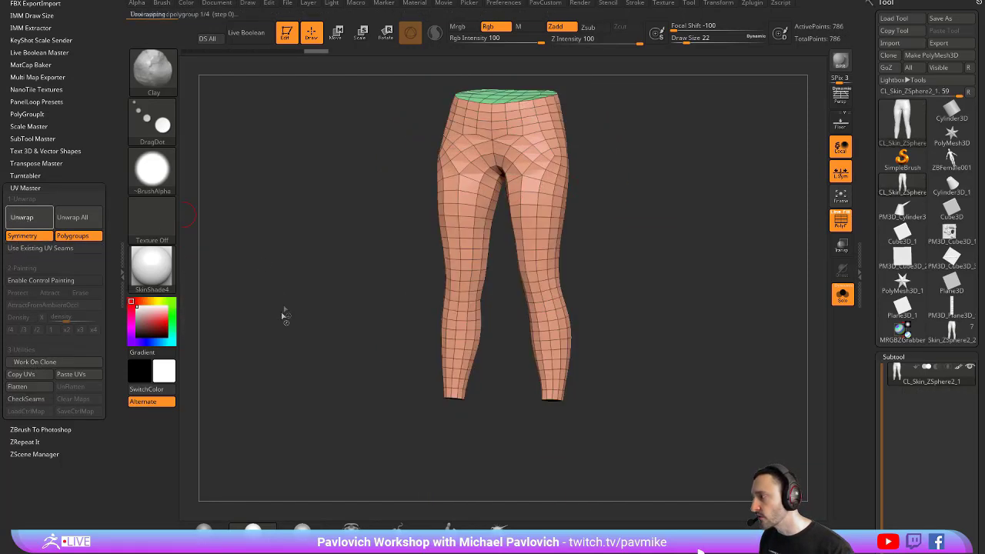
Preview the clone's flattened UV layout, restore the mesh, and transfer its UVs to the original pants tool
click(17, 386)
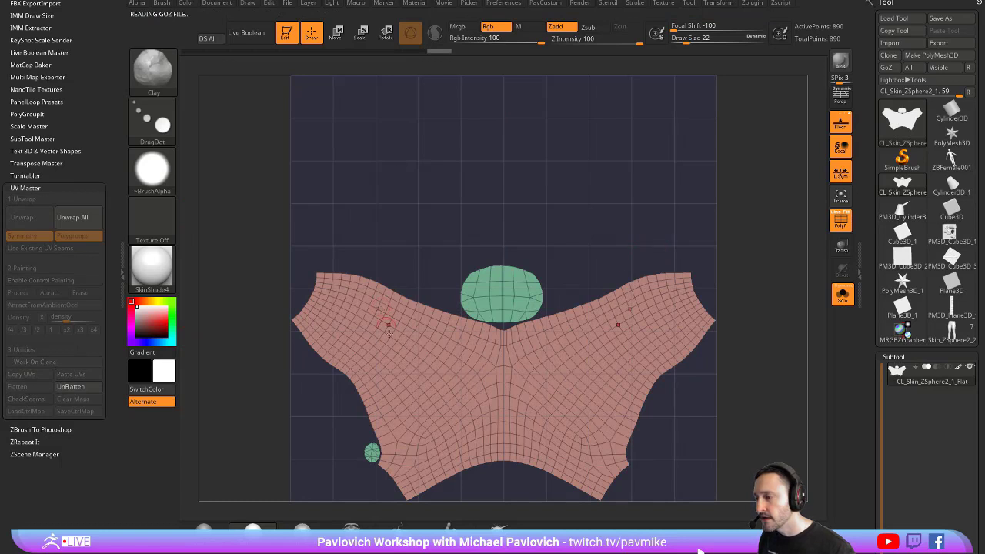
click(77, 390)
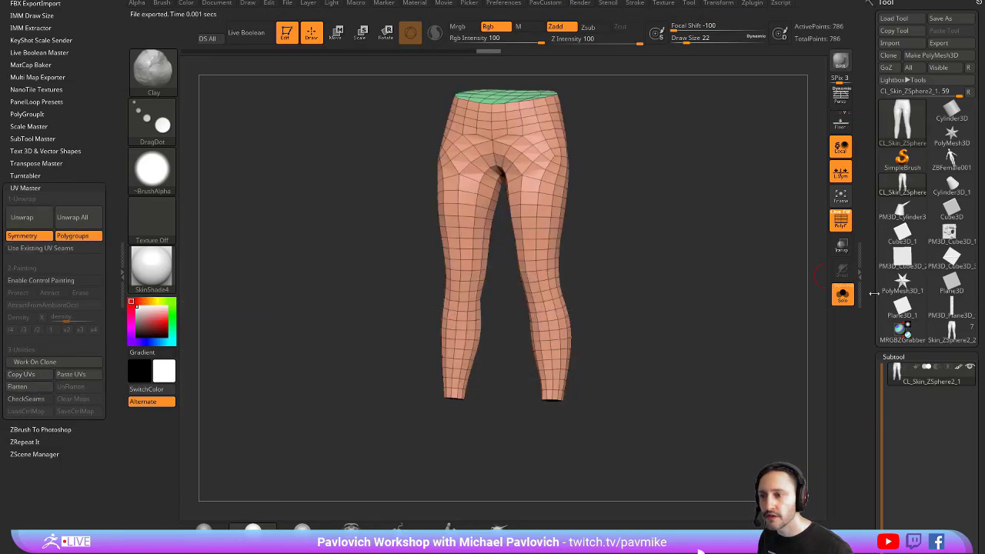
click(954, 332)
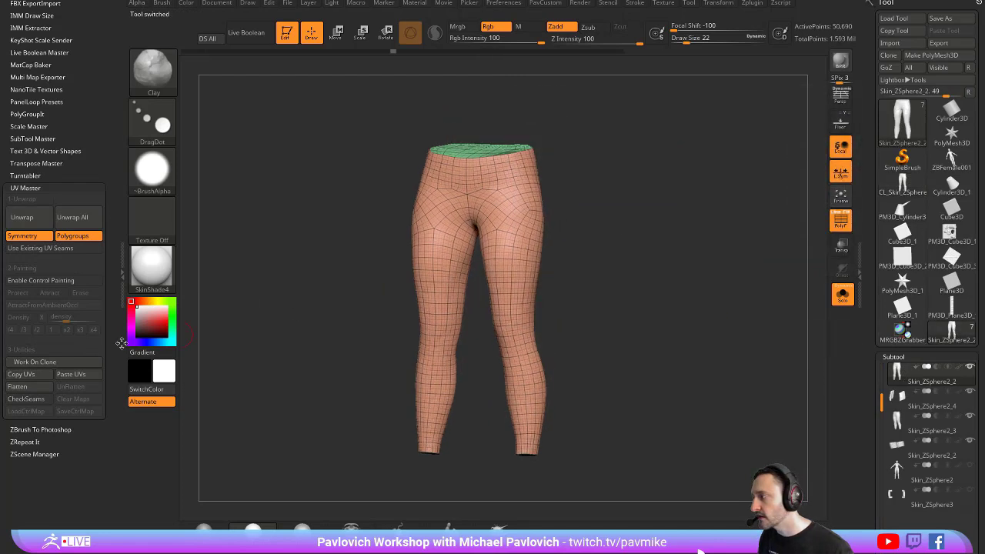
click(78, 375)
Create a texture map on the original pants from the UV Check to inspect the transferred UVs
scroll(863, 345, down, 15)
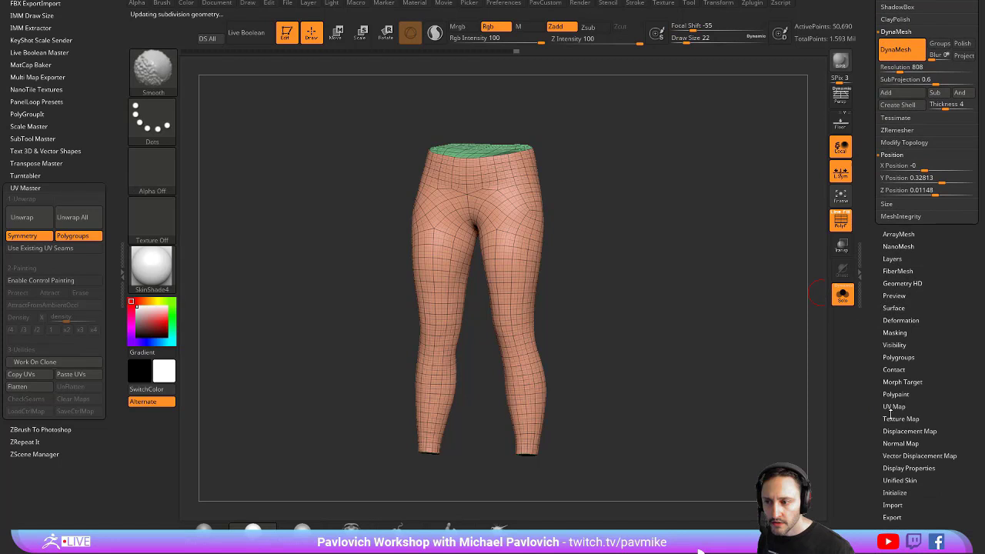
drag(890, 414, 888, 396)
shift+click(889, 398)
drag(876, 497, 917, 267)
click(896, 217)
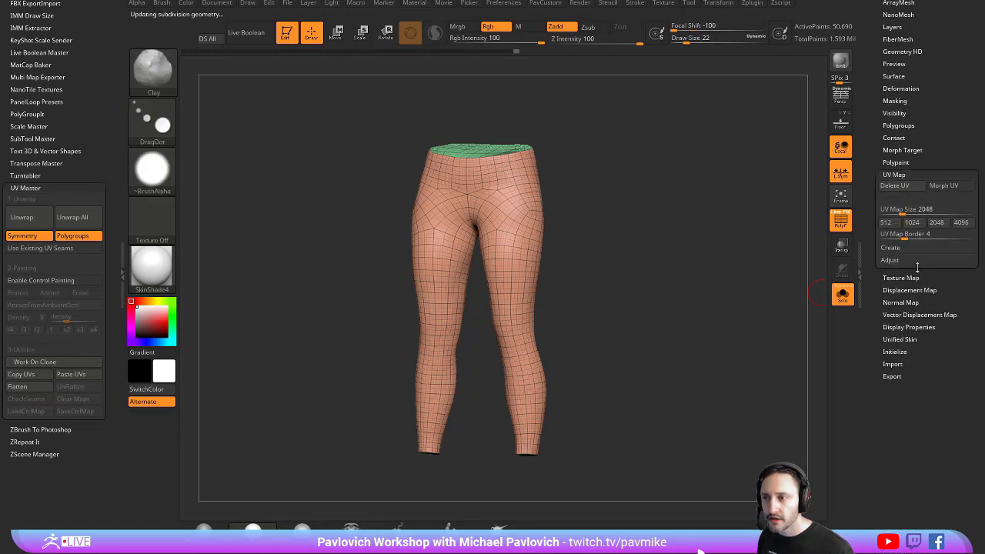
shift+click(897, 277)
drag(873, 333, 868, 242)
click(890, 272)
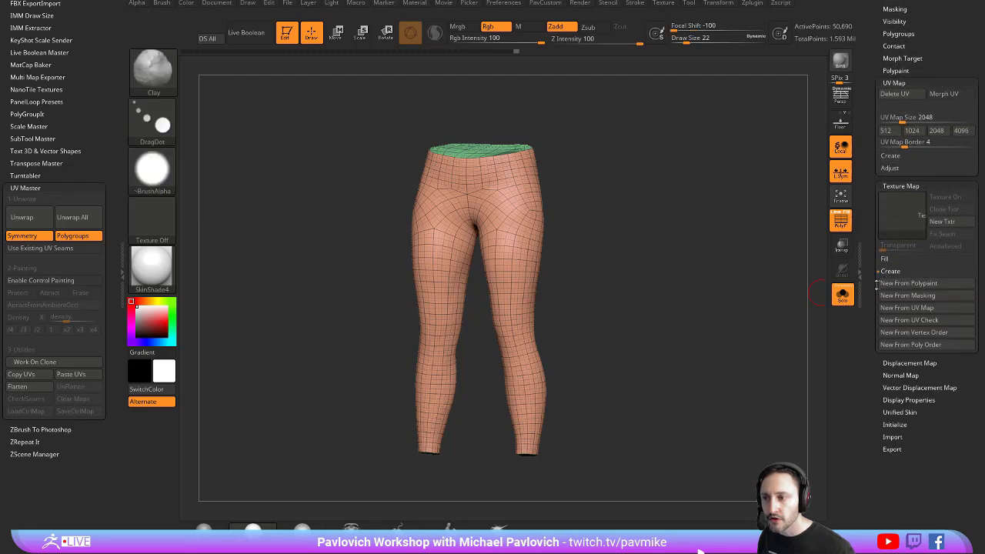
click(916, 320)
mouse_move(913, 220)
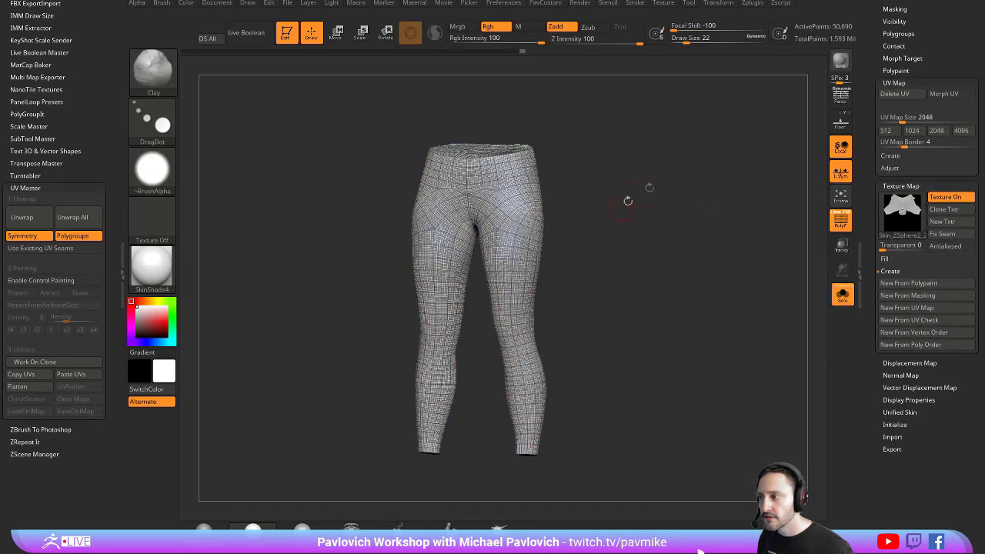
ctrl+right_drag(627, 200, 655, 190)
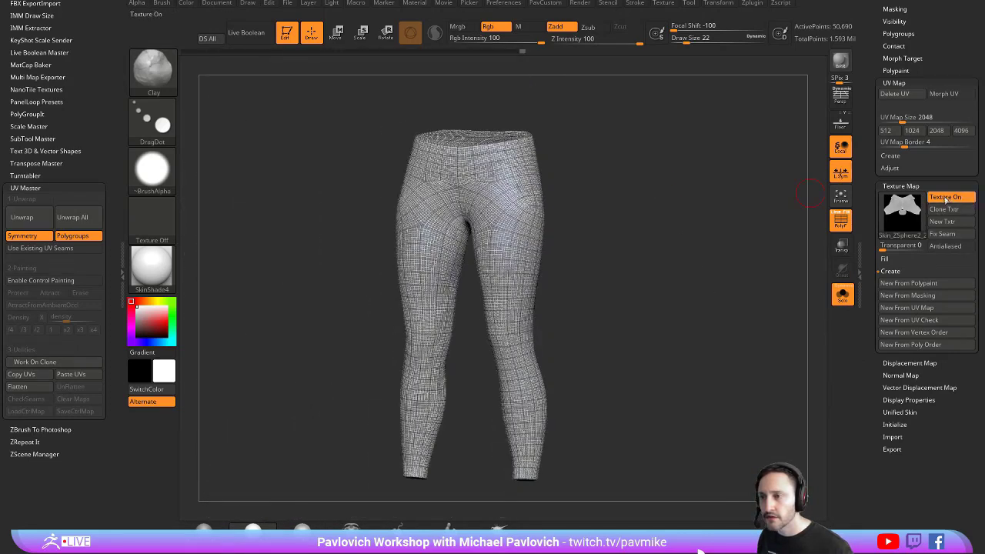
Turn off the texture display on the pants and collapse the Texture Map and UV Map options
click(943, 198)
click(904, 186)
drag(870, 185, 910, 193)
click(893, 300)
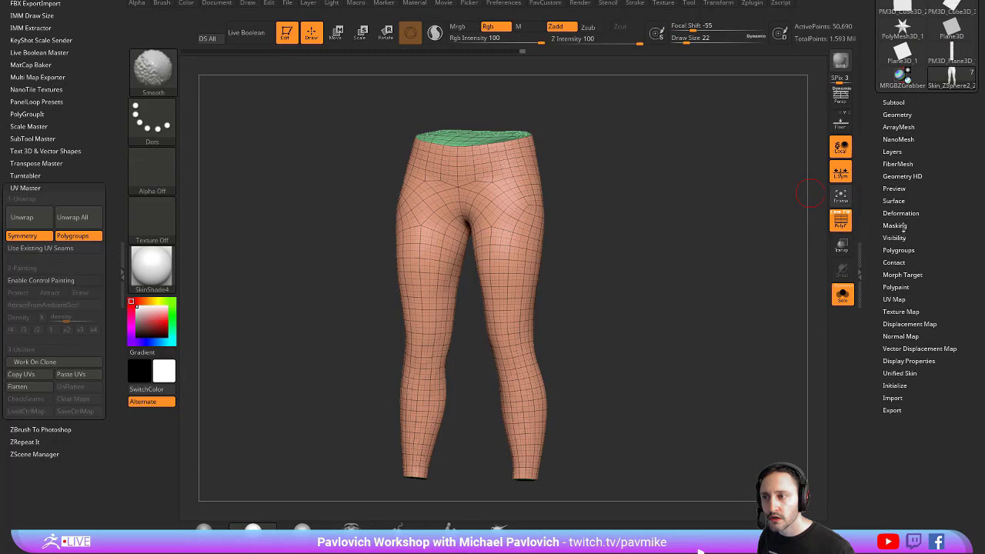
Add a surface noise to the pants with NoisePlug, using the Weave pattern
click(894, 202)
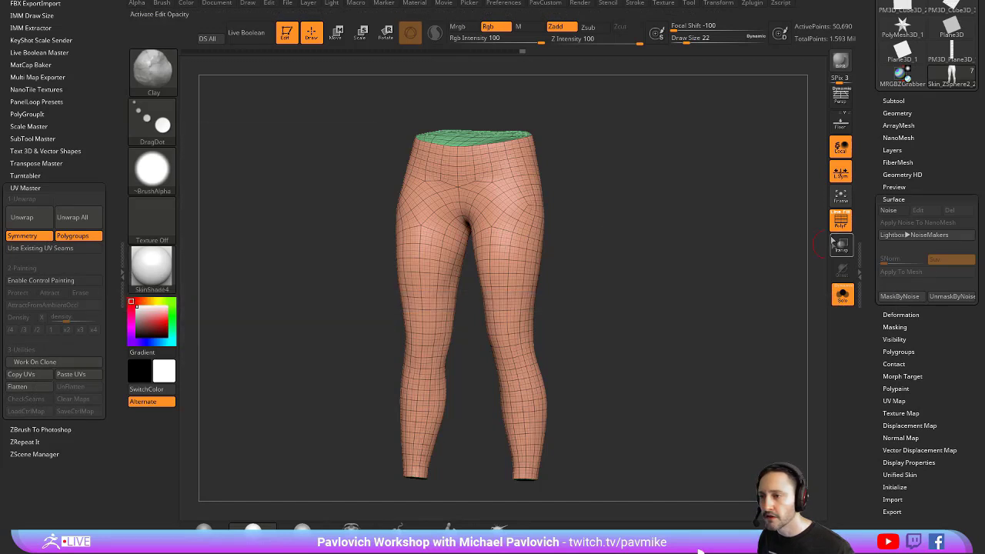
click(886, 210)
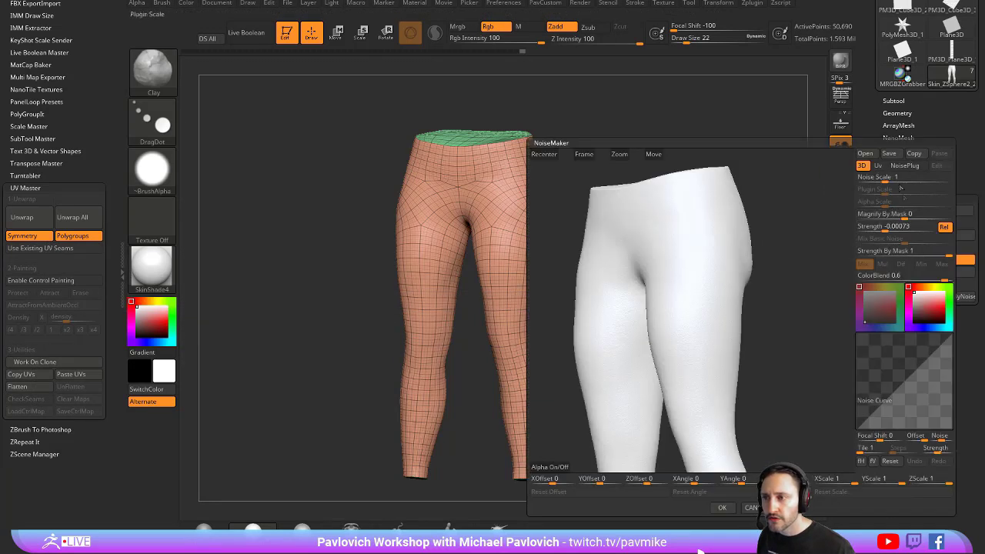
click(902, 167)
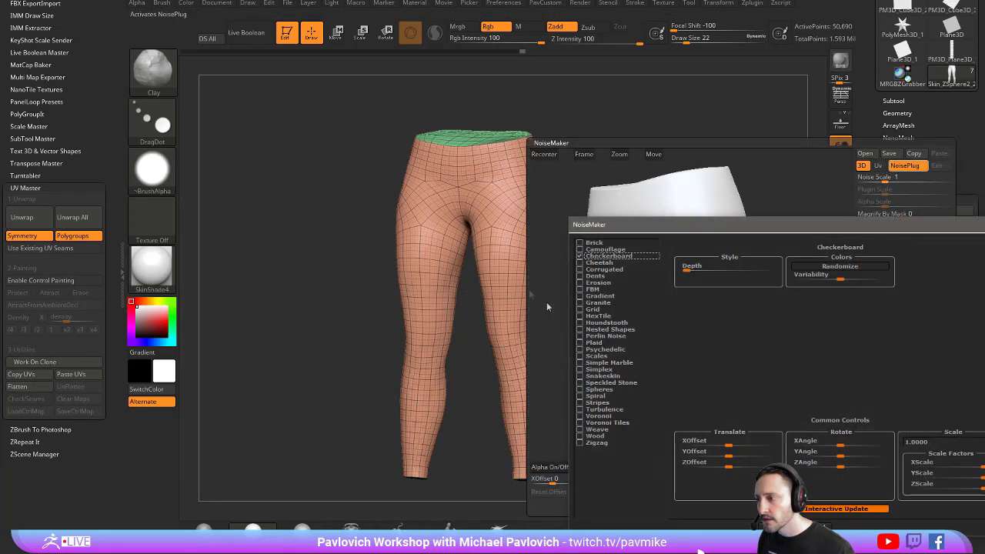
click(580, 442)
click(580, 429)
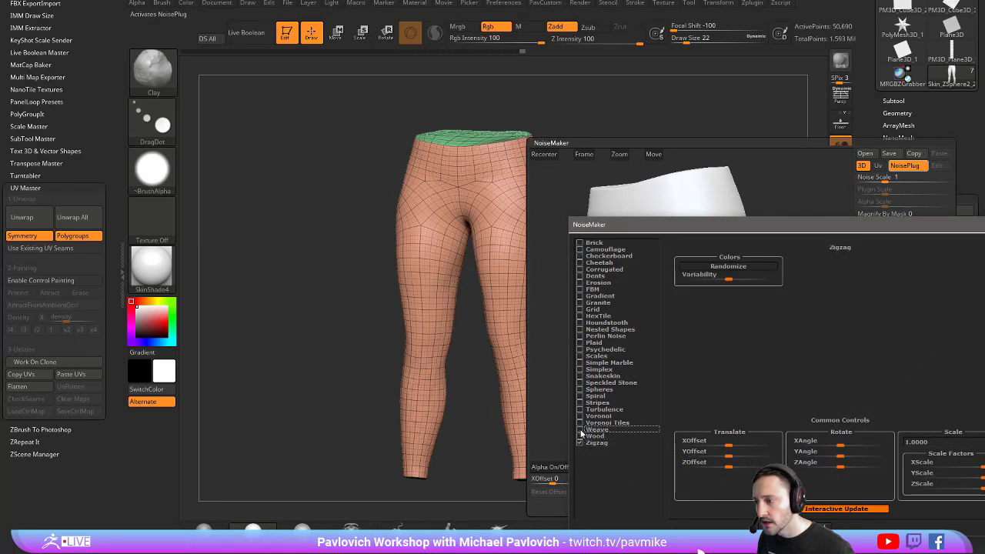
click(804, 527)
Set the weave noise's Mix Basic Noise to 0, Plugin Scale to 0.04606 and Strength to 0.07207
drag(800, 235, 858, 239)
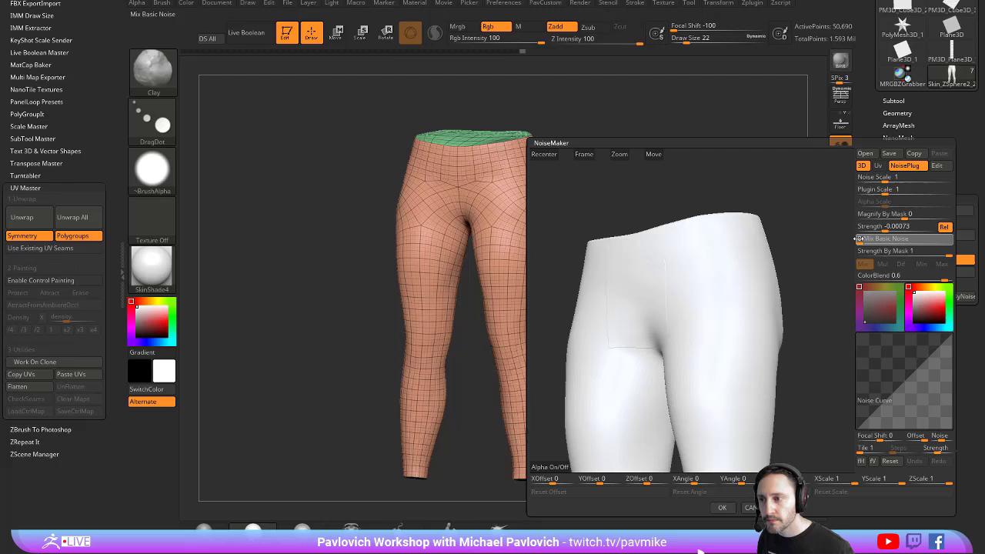
click(881, 189)
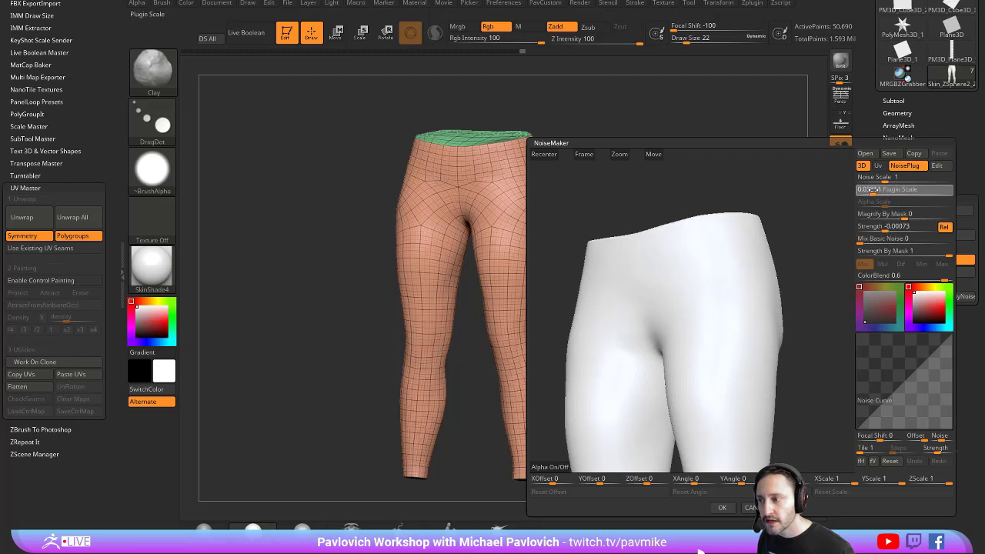
drag(874, 189, 875, 189)
drag(886, 227, 921, 227)
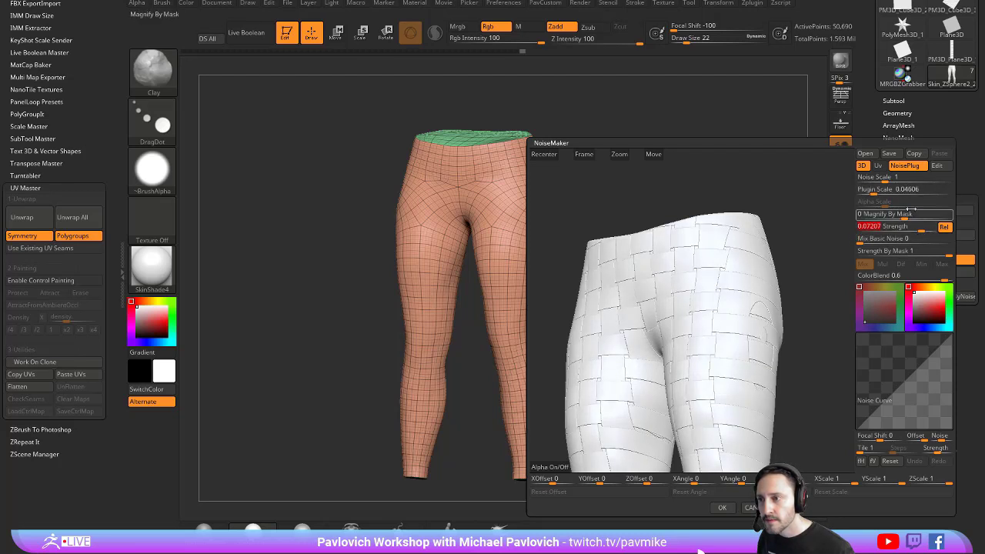
Switch the weave noise to UV mapping and reduce its Plugin Scale to 0.01311, checking the preview from several angles
click(878, 166)
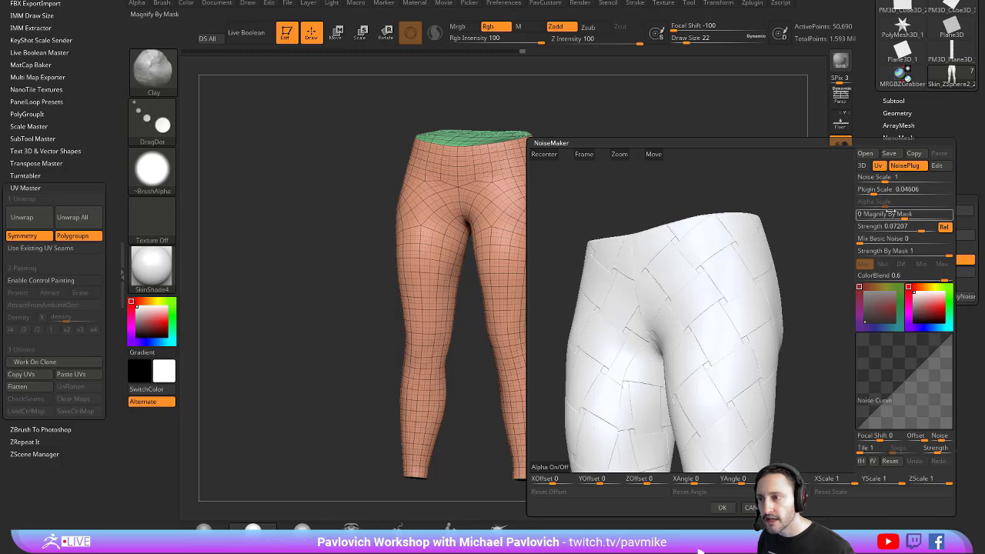
click(879, 226)
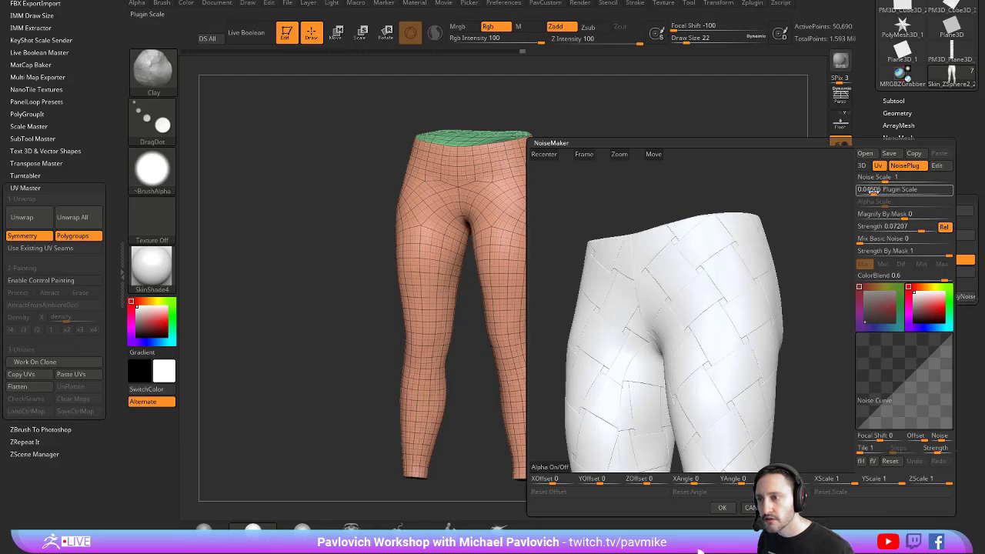
drag(874, 191, 867, 190)
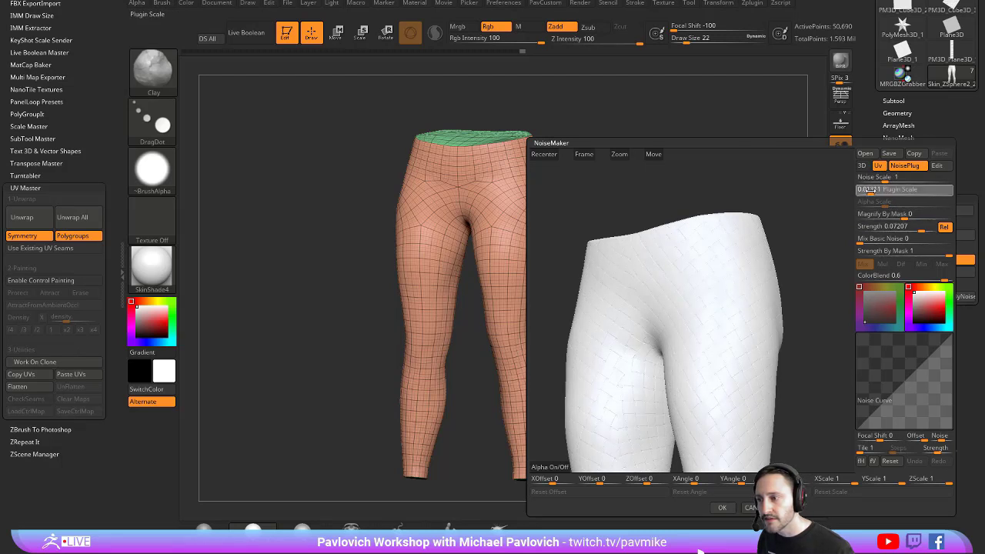
mouse_move(804, 220)
mouse_down()
mouse_move(776, 230)
mouse_move(821, 222)
mouse_move(838, 237)
mouse_move(820, 224)
mouse_up()
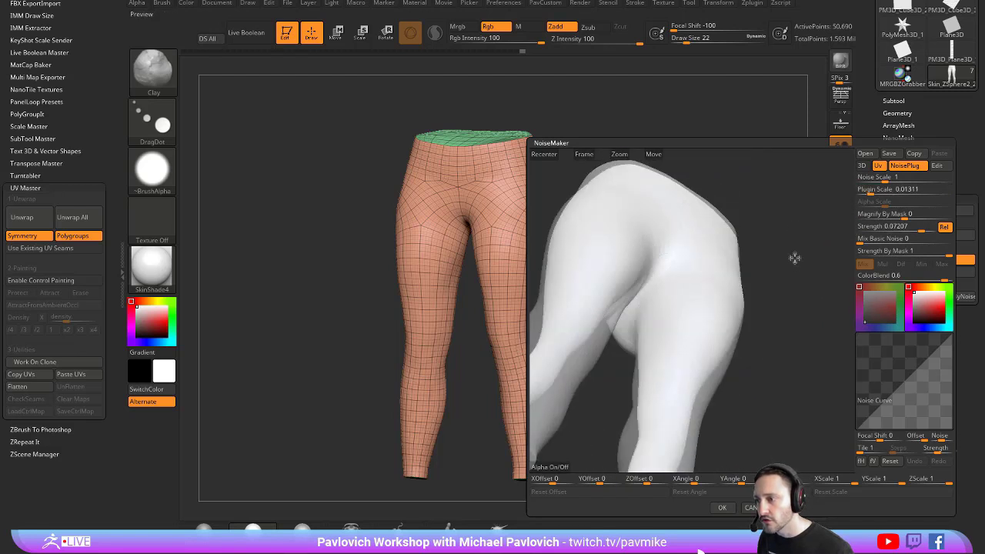
drag(795, 258, 815, 246)
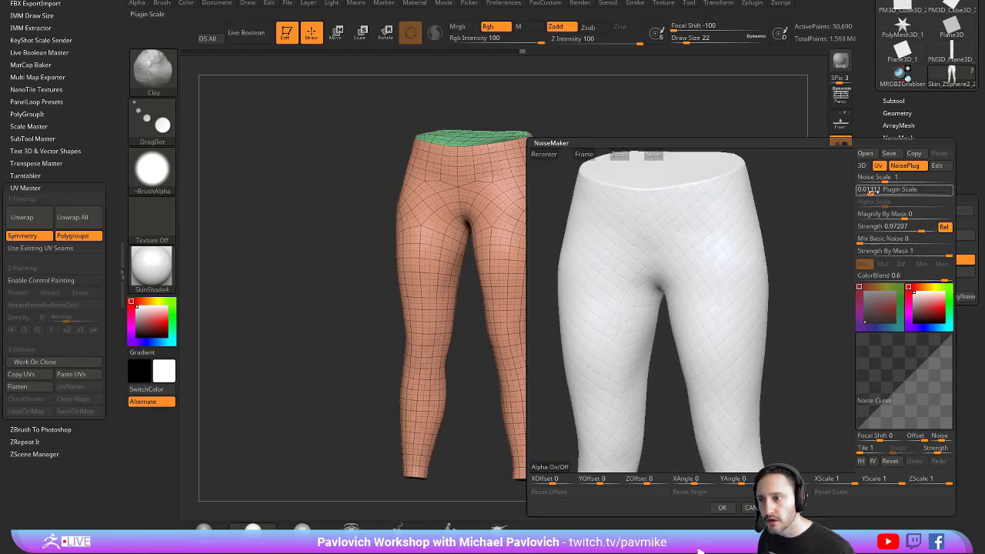
Set the weave's Plugin Scale to 0.00606 and Strength to 0.34228, and accept the noise settings
drag(873, 191, 875, 191)
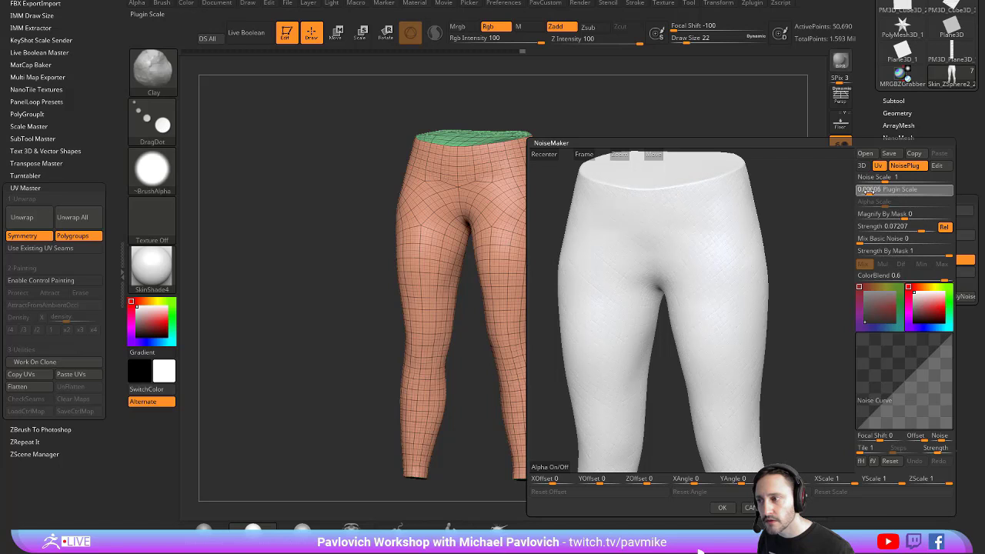
drag(923, 231, 931, 231)
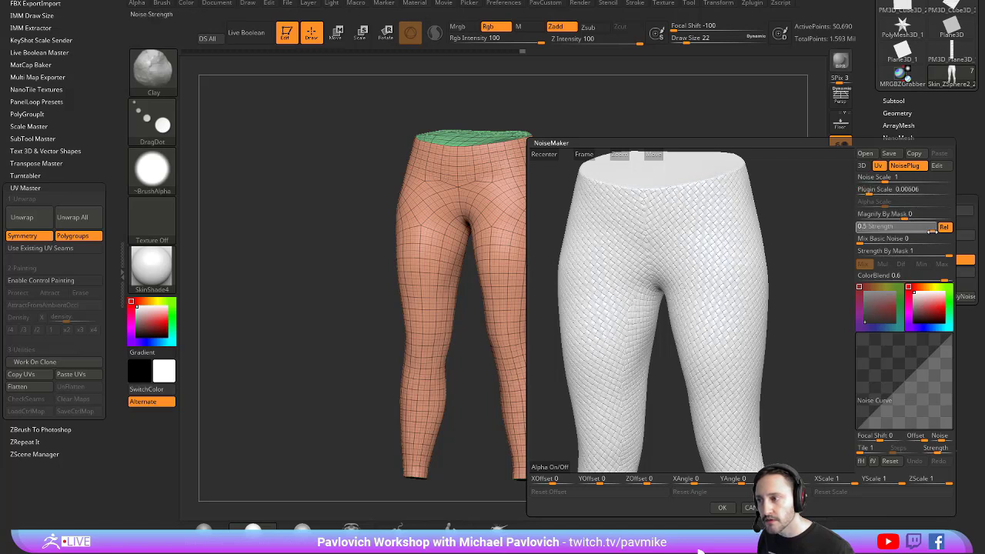
key(Return)
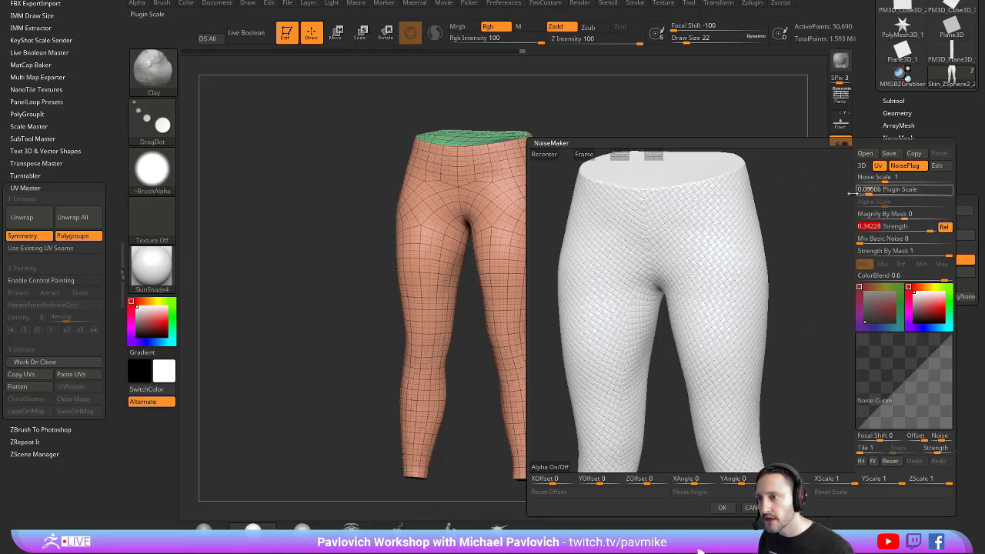
click(722, 508)
Hide the polyframe and toggle the surface noise off and on to compare the pants
click(839, 219)
mouse_move(783, 217)
mouse_down()
mouse_move(717, 220)
mouse_move(732, 213)
mouse_move(818, 226)
mouse_move(775, 250)
mouse_up()
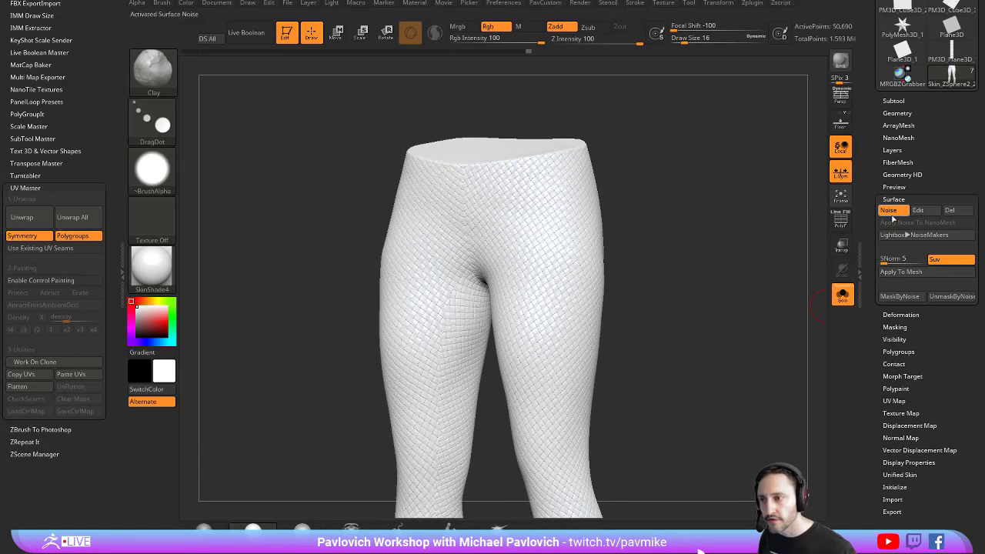
click(892, 212)
click(894, 212)
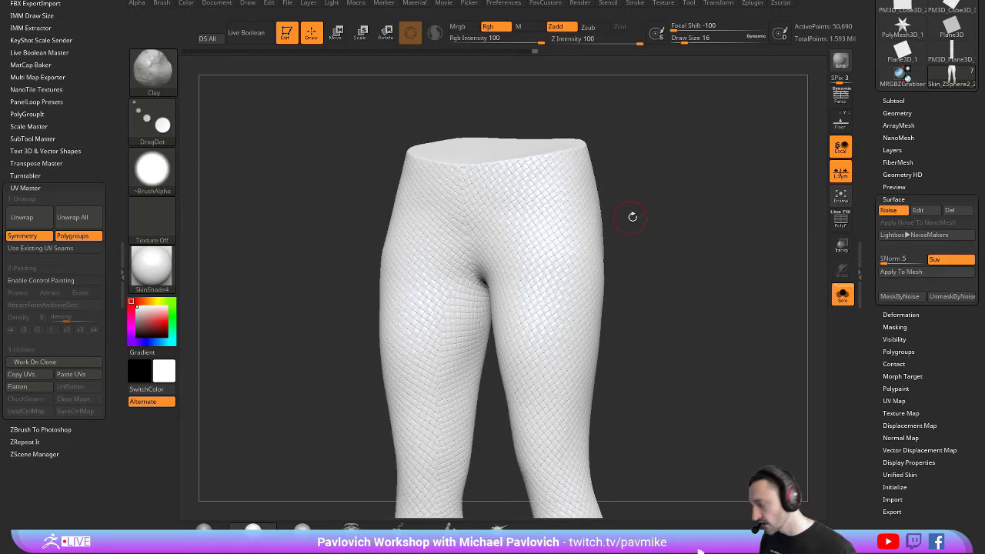
Paint a mask patch on the upper hips to test masking out the noise, and clear it
mouse_move(567, 172)
ctrl+mouse_down()
mouse_move(538, 192)
mouse_move(550, 164)
ctrl+mouse_up()
ctrl+alt+click(550, 164)
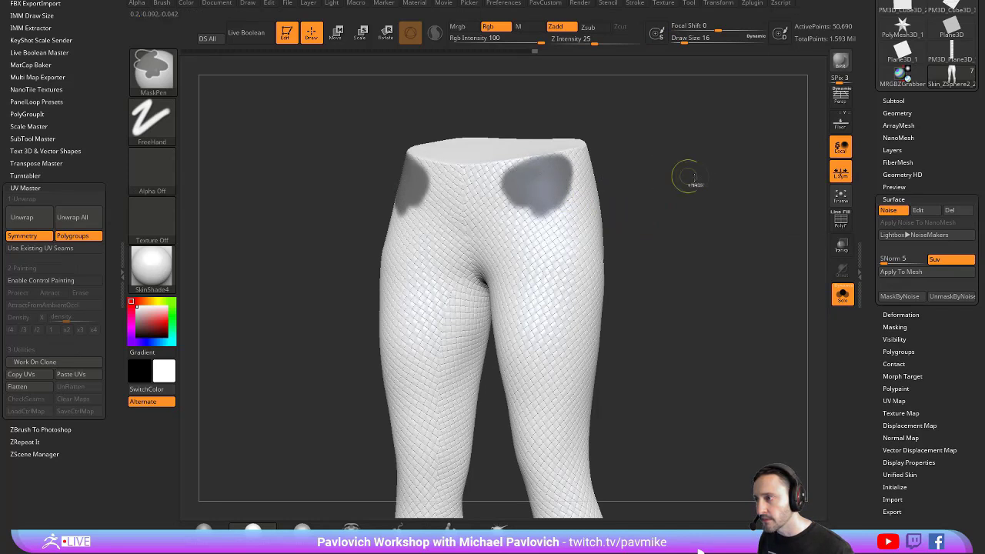
drag(685, 176, 709, 219)
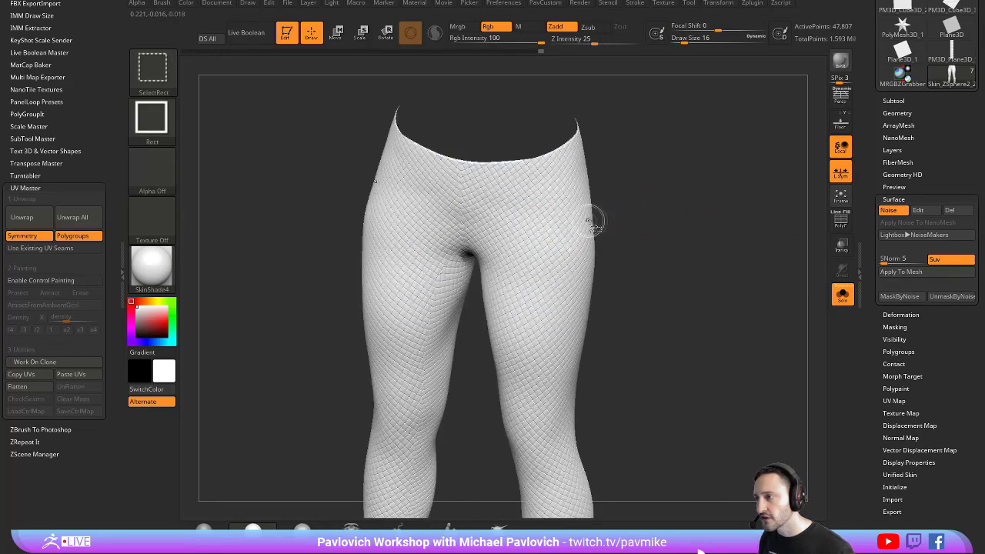
Isolate the outer pants polygroup, mask it, and invert the mask onto the inner lining
ctrl+click(694, 220)
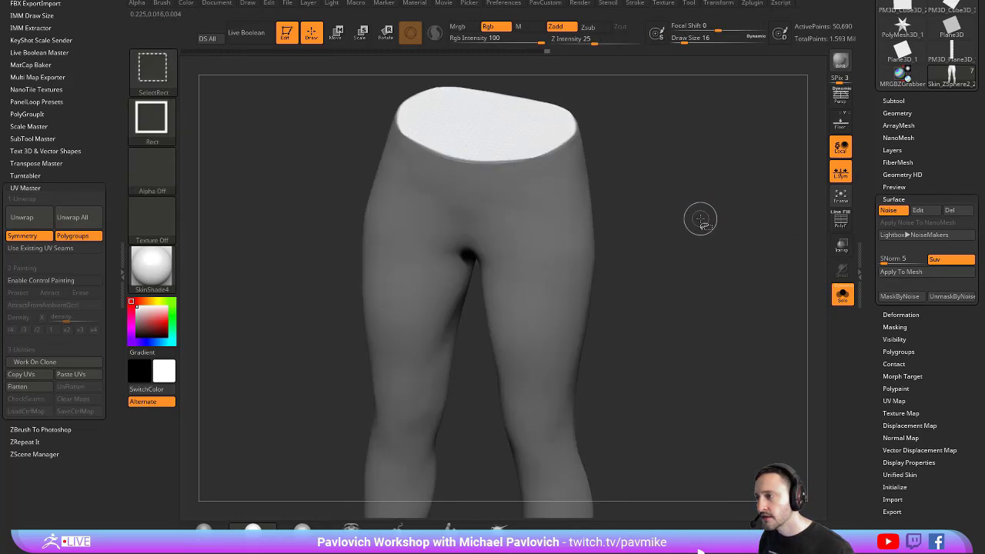
ctrl+click(686, 156)
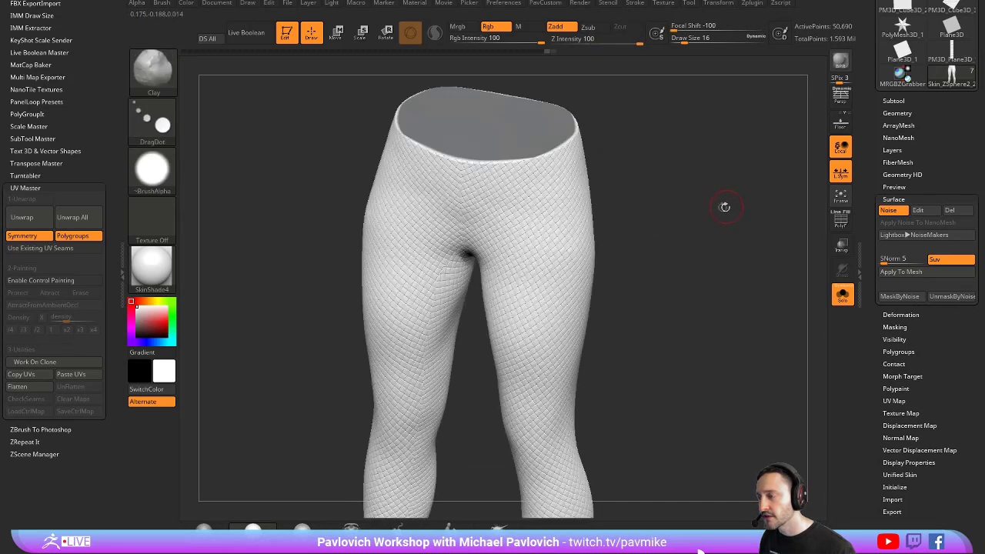
mouse_move(726, 208)
mouse_down()
mouse_move(692, 169)
mouse_move(721, 192)
mouse_move(719, 165)
mouse_up()
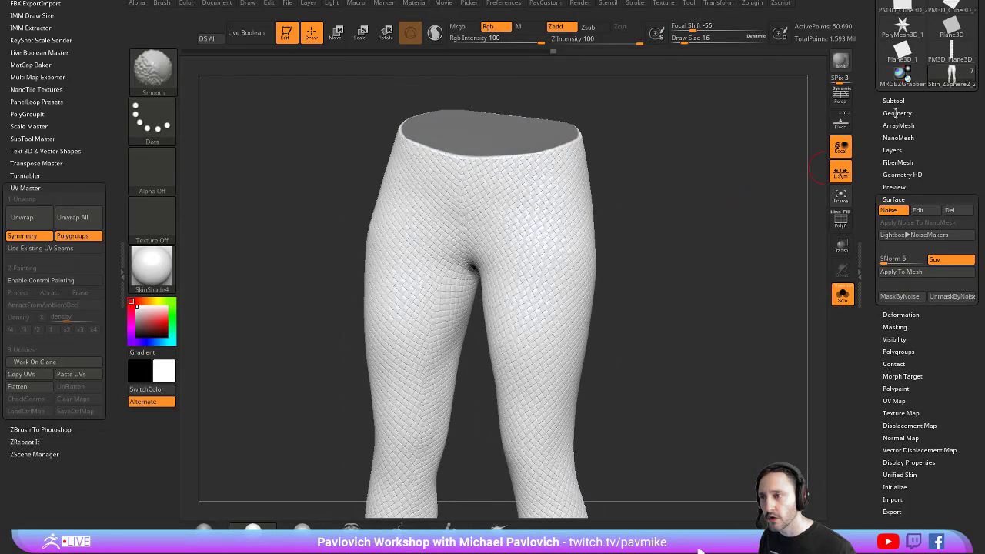
Open the Masking options and clear the mask from the pants' inner lining
click(894, 326)
click(894, 337)
drag(792, 331, 758, 220)
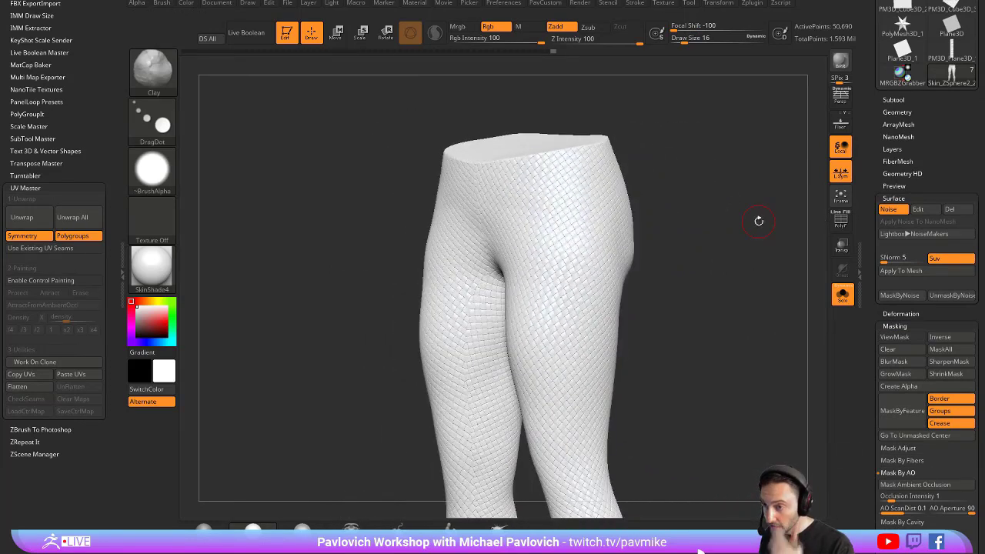
Apply the surface noise to the pants mesh, inspect the sculpted detail, and undo it
scroll(868, 288, down, 3)
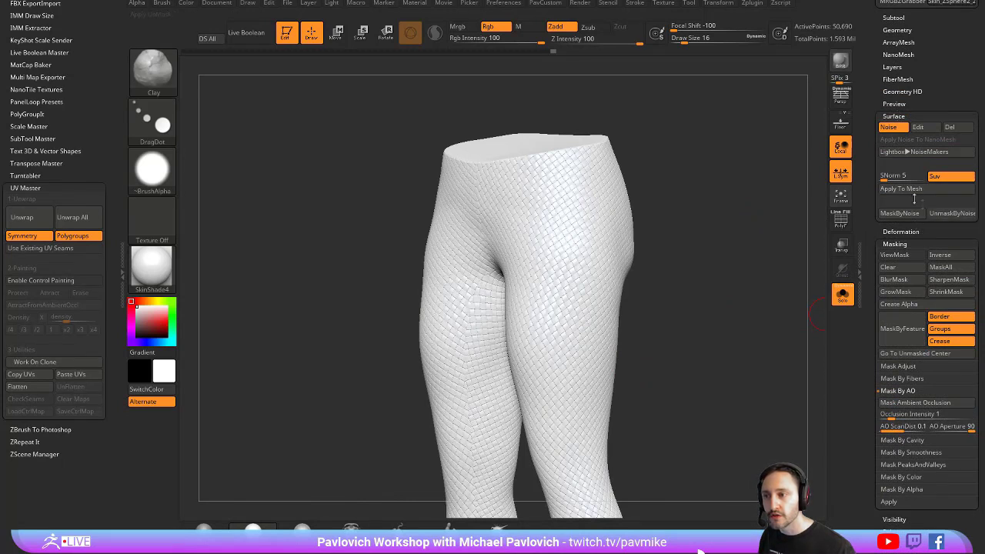
click(914, 194)
drag(750, 286, 562, 200)
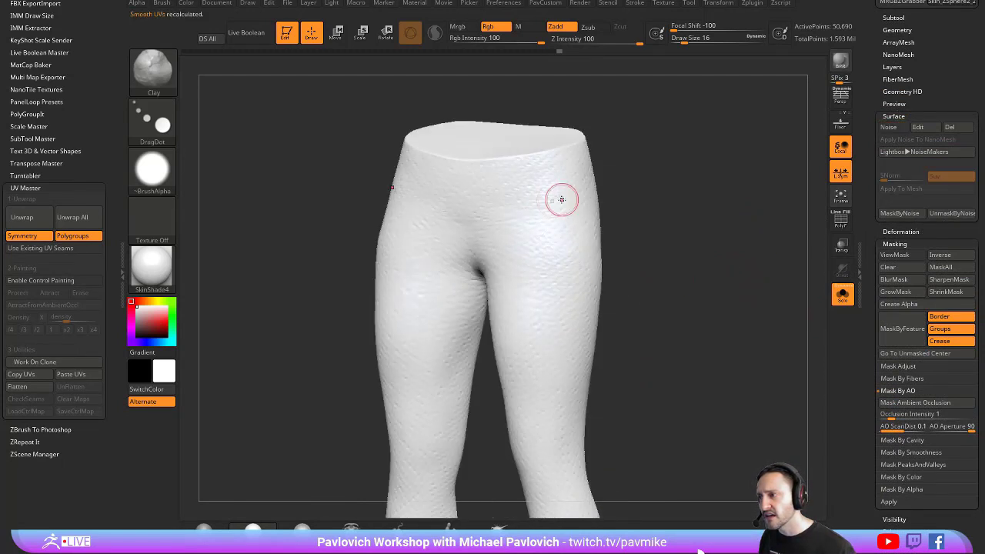
key(ctrl+z)
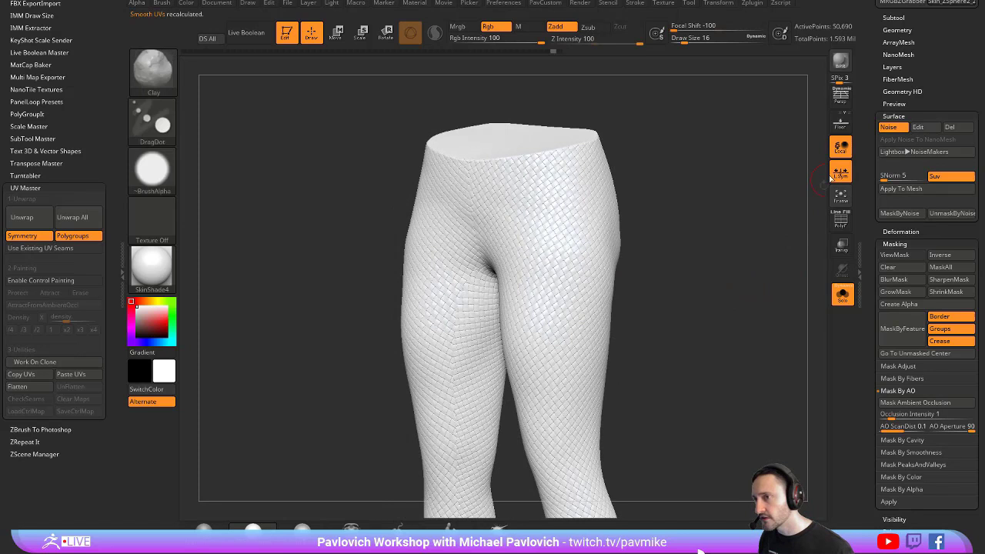
Subdivide the pants mesh three times to reach subdivision level 7 for finer noise detail
ctrl+click(775, 196)
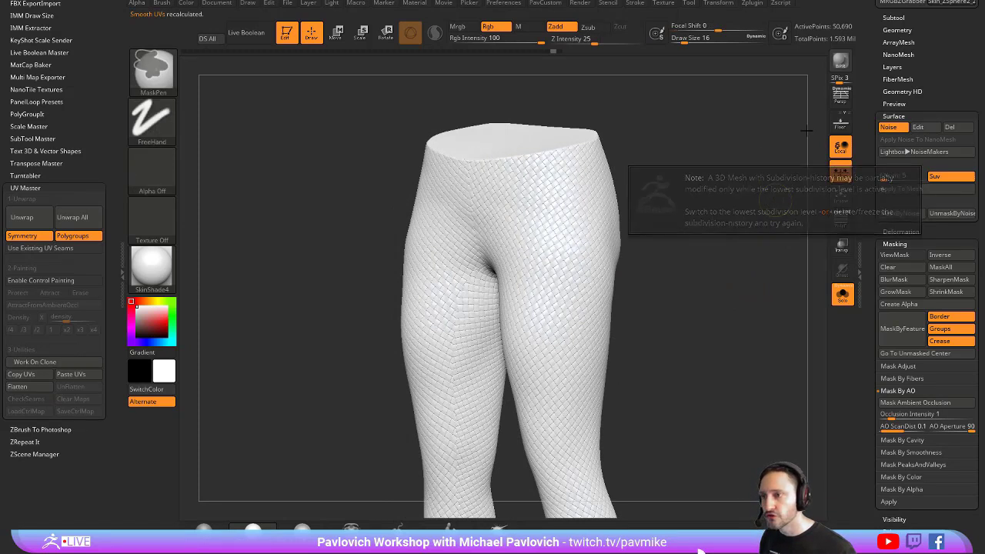
mouse_move(864, 101)
mouse_down()
mouse_move(872, 168)
mouse_move(874, 157)
mouse_up()
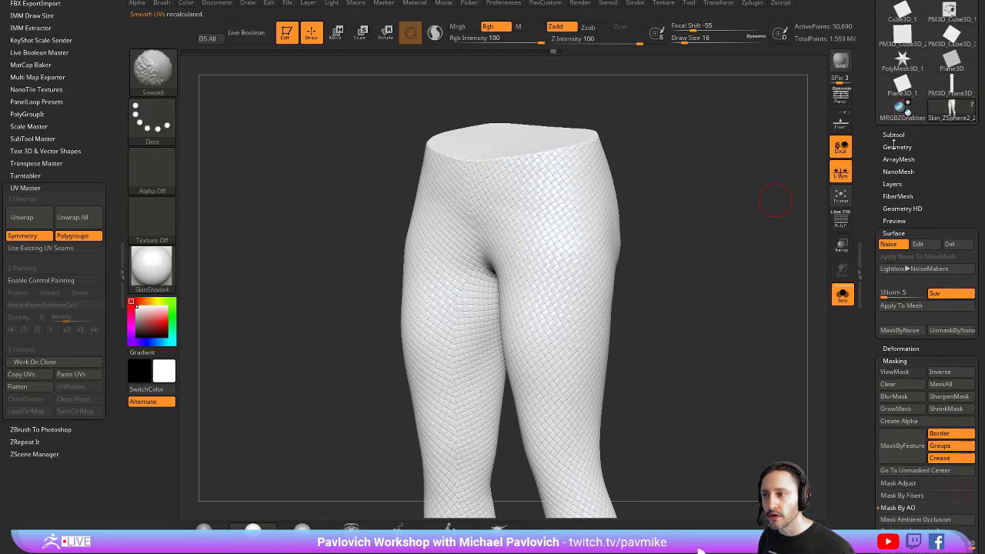
click(896, 145)
drag(911, 212, 912, 217)
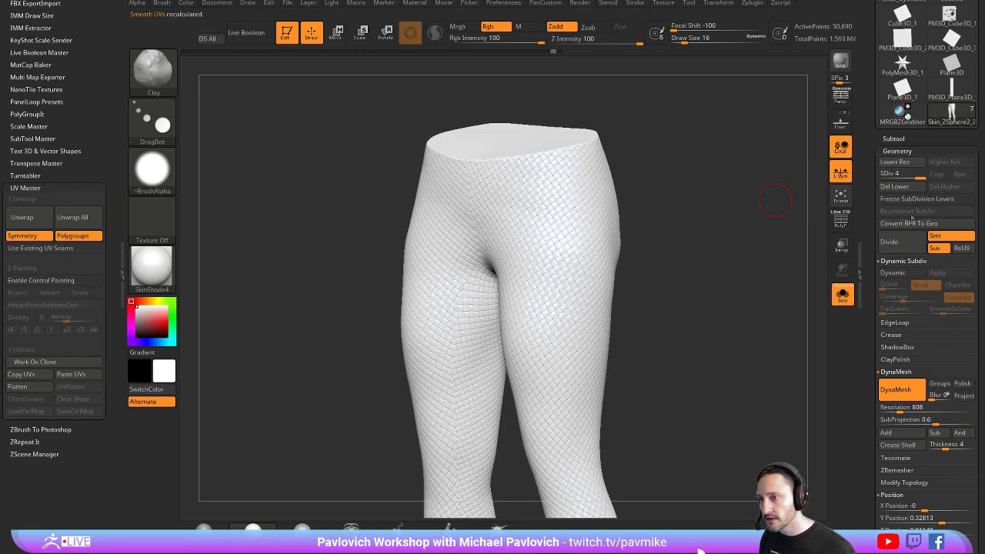
click(910, 243)
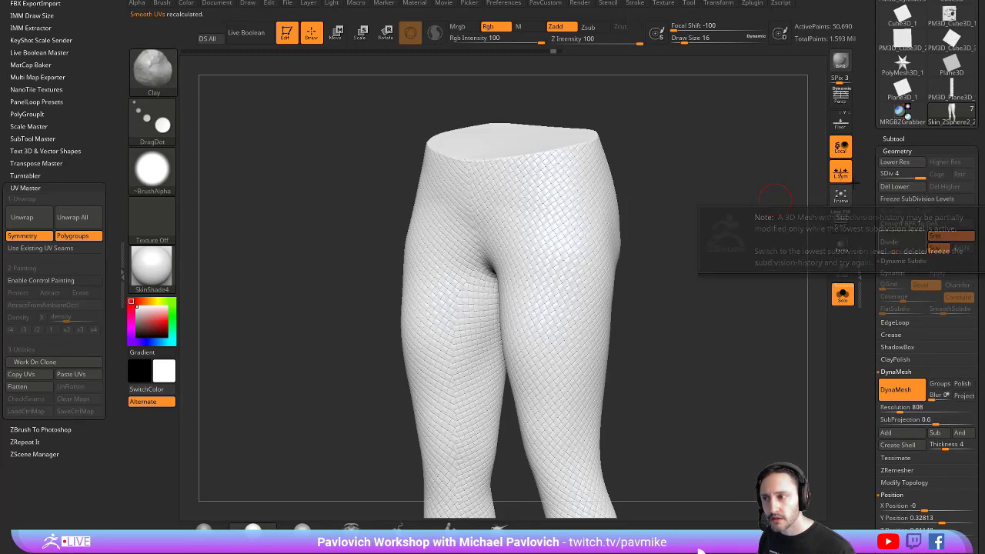
click(900, 245)
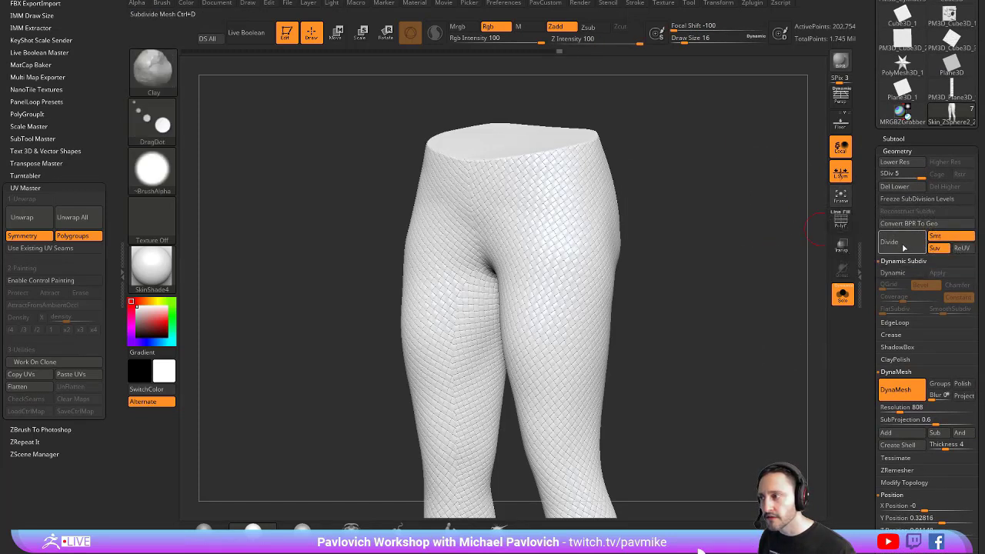
click(903, 245)
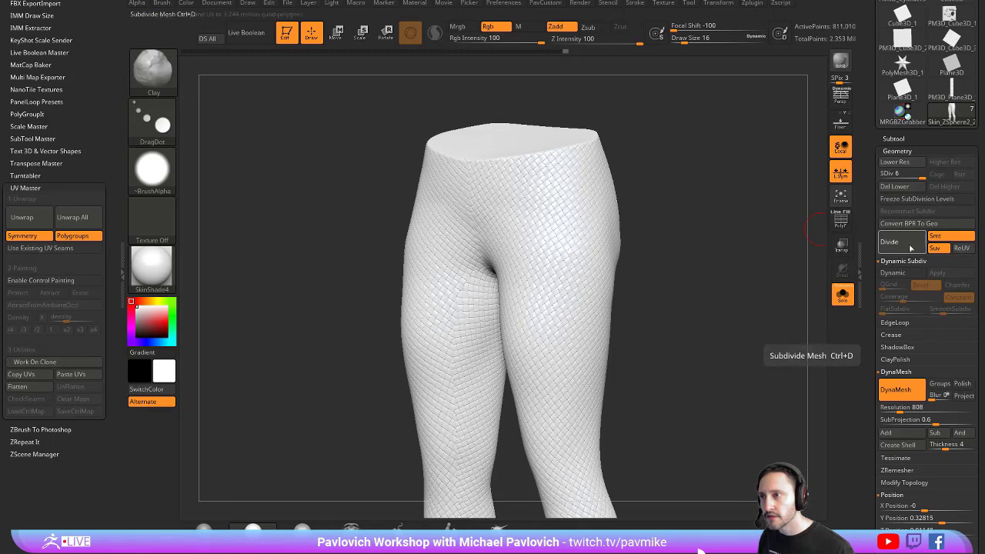
click(910, 244)
Try applying the surface noise to the pants mesh, undo it, and mask the pants by the noise instead
drag(870, 212, 872, 78)
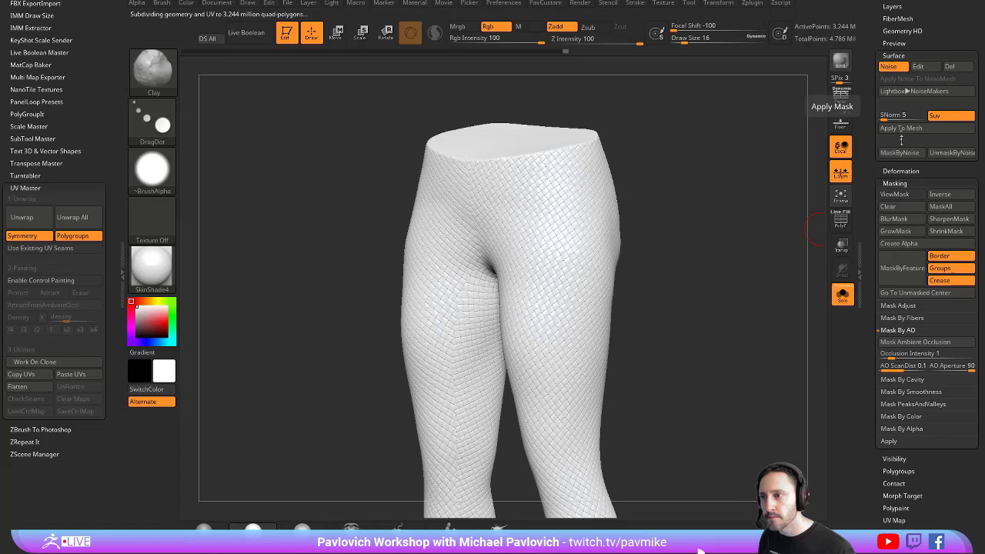
click(904, 127)
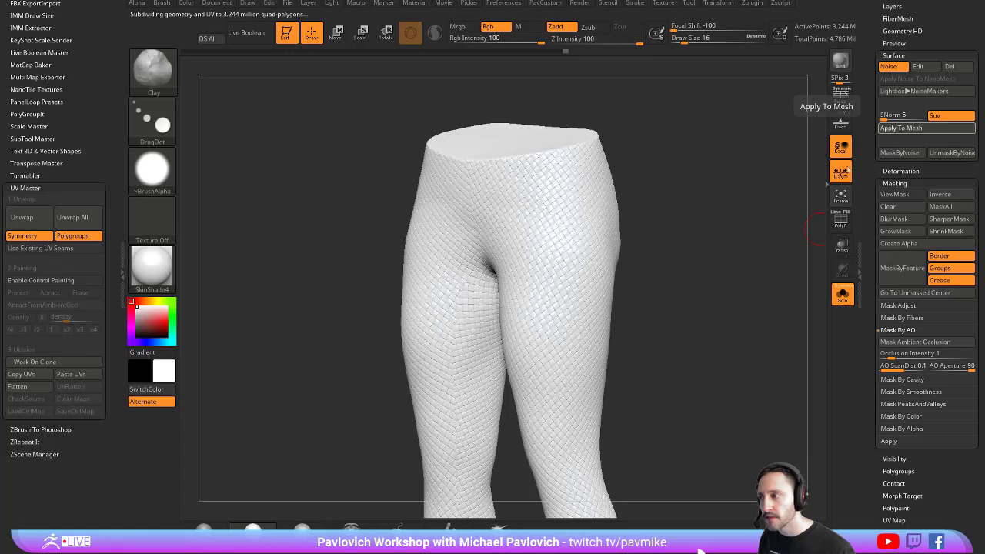
mouse_move(707, 203)
mouse_down()
mouse_move(743, 209)
mouse_move(776, 313)
mouse_move(678, 166)
mouse_move(712, 169)
mouse_move(725, 238)
mouse_up()
key(ctrl+z)
key(s)
click(725, 212)
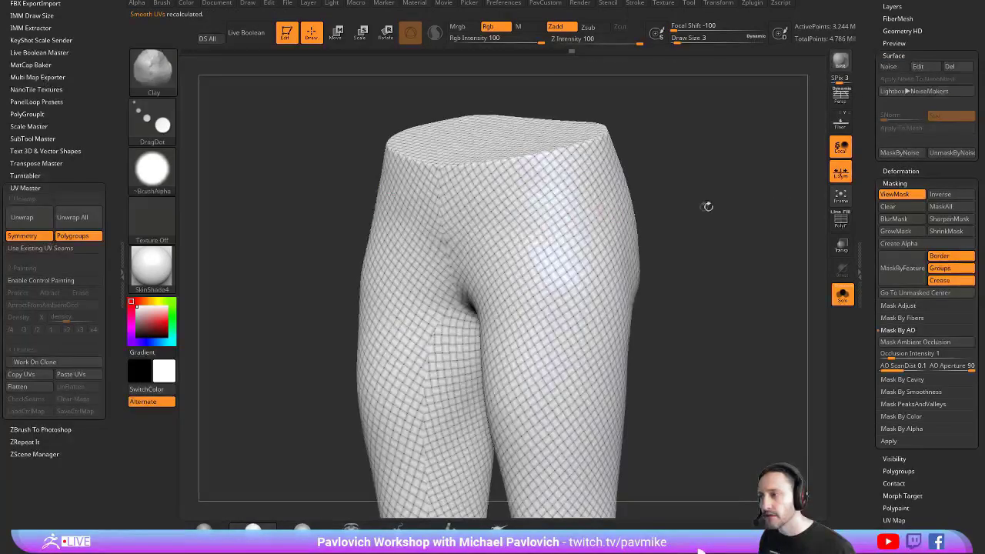
Inflate the unmasked areas of the pants' weave pattern and clear the mask
key(space)
key(space)
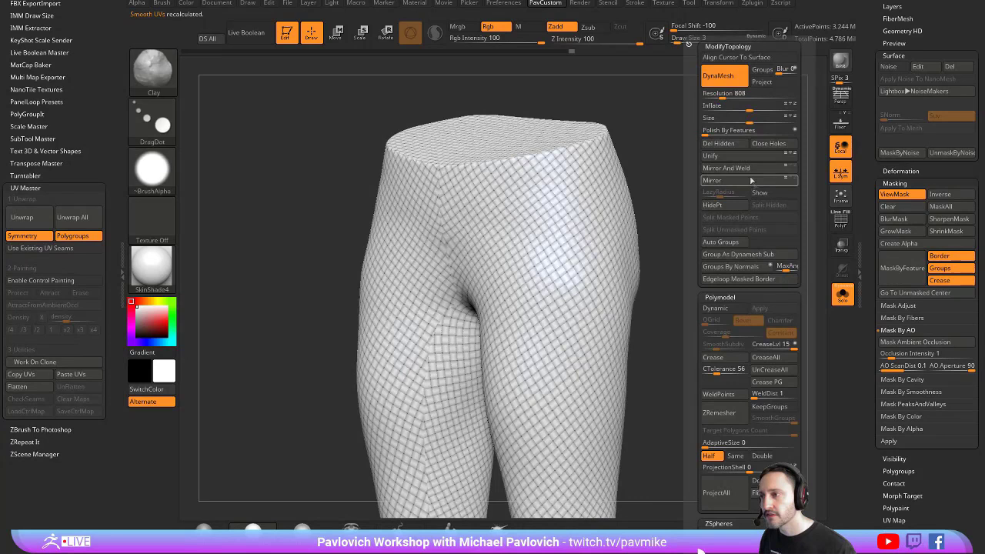
drag(738, 105, 750, 107)
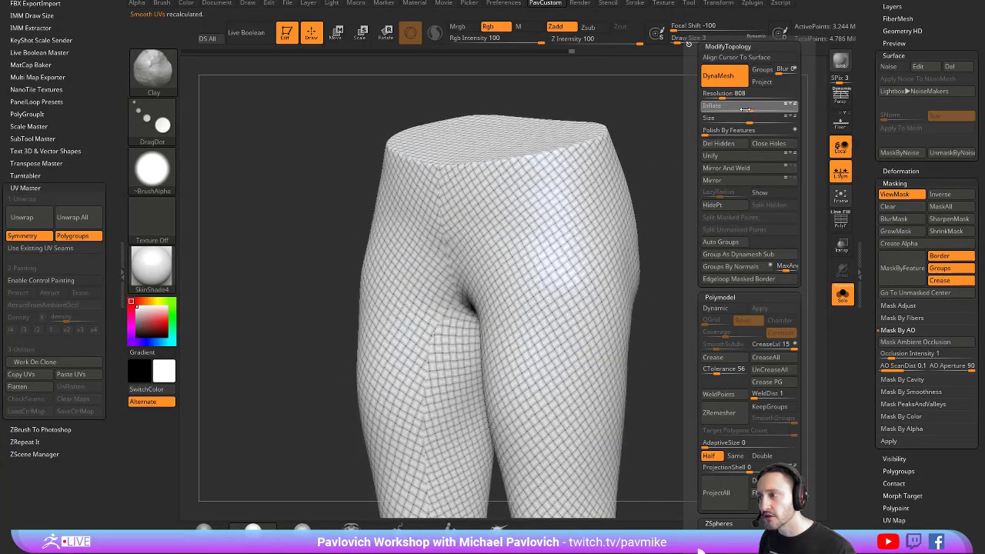
key(g)
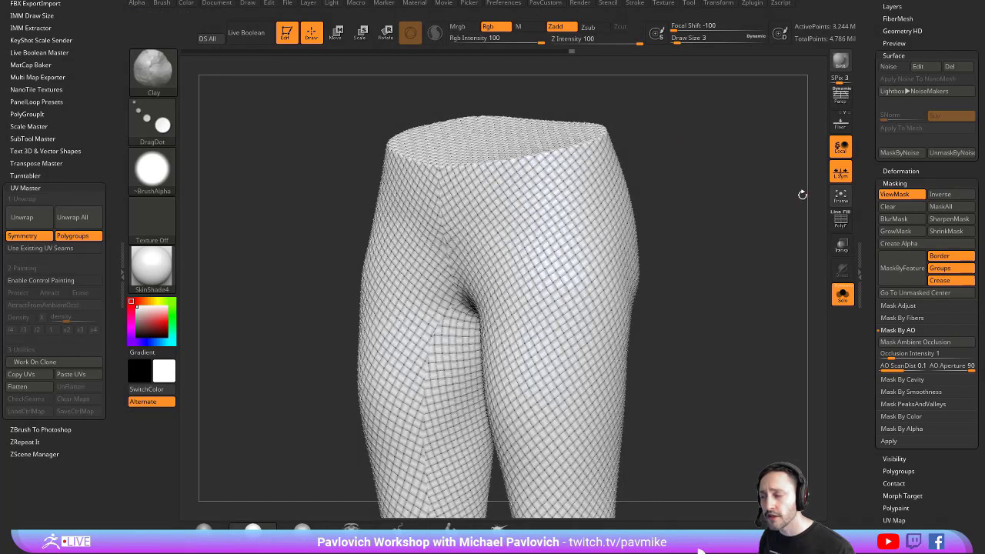
key(ctrl+h)
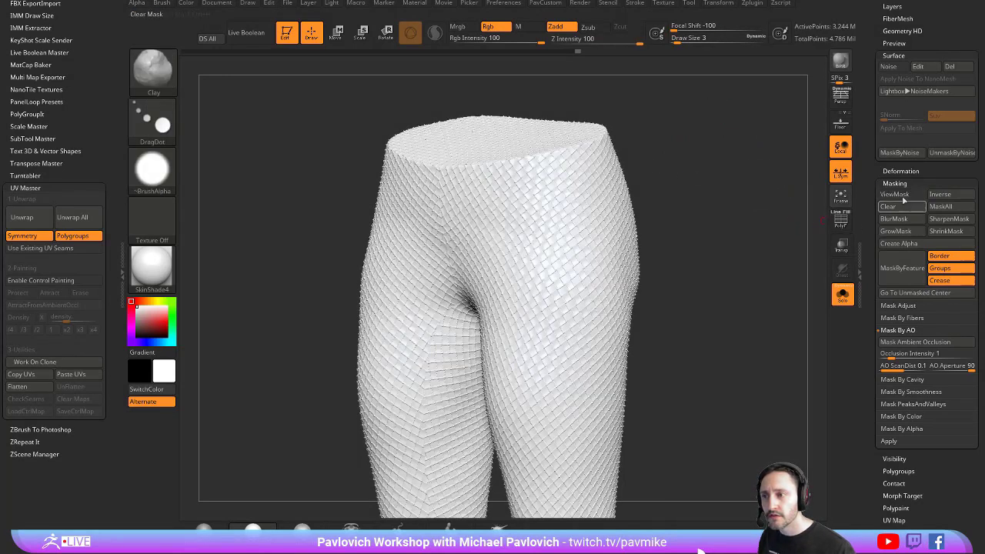
Toggle the surface noise over the inflated weave, and undo the inflate and extra subdivisions back to level 5
click(891, 66)
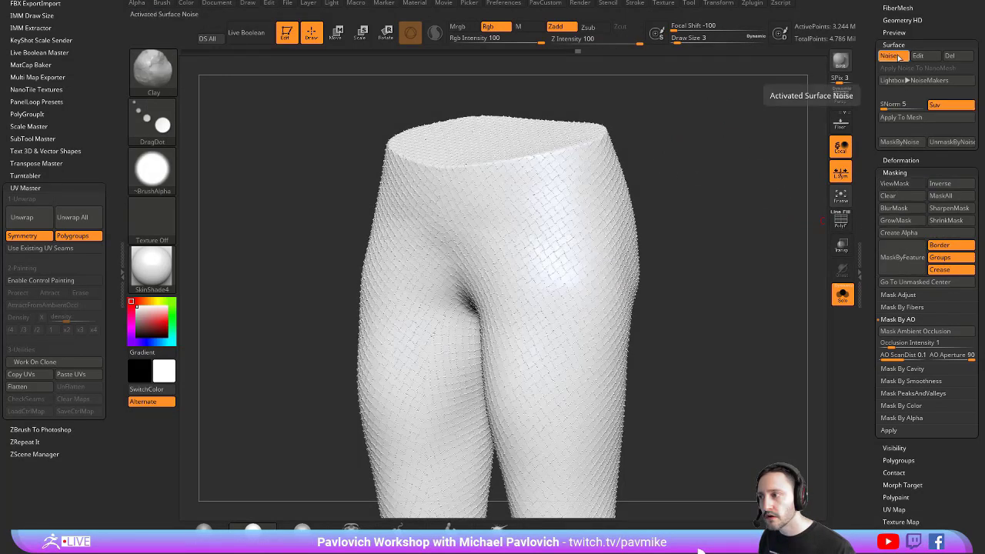
click(891, 56)
key(ctrl+z)
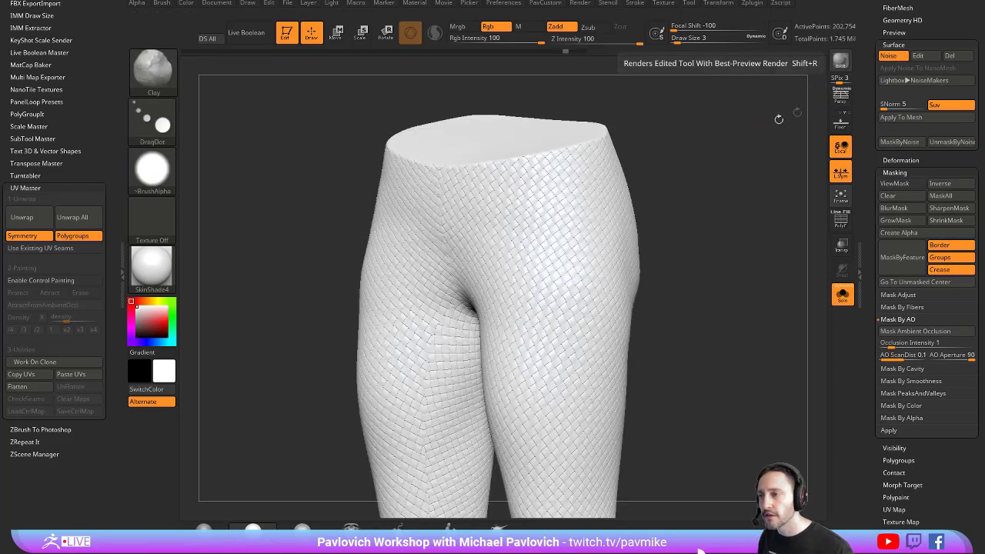
scroll(923, 230, up, 4)
click(890, 198)
click(900, 202)
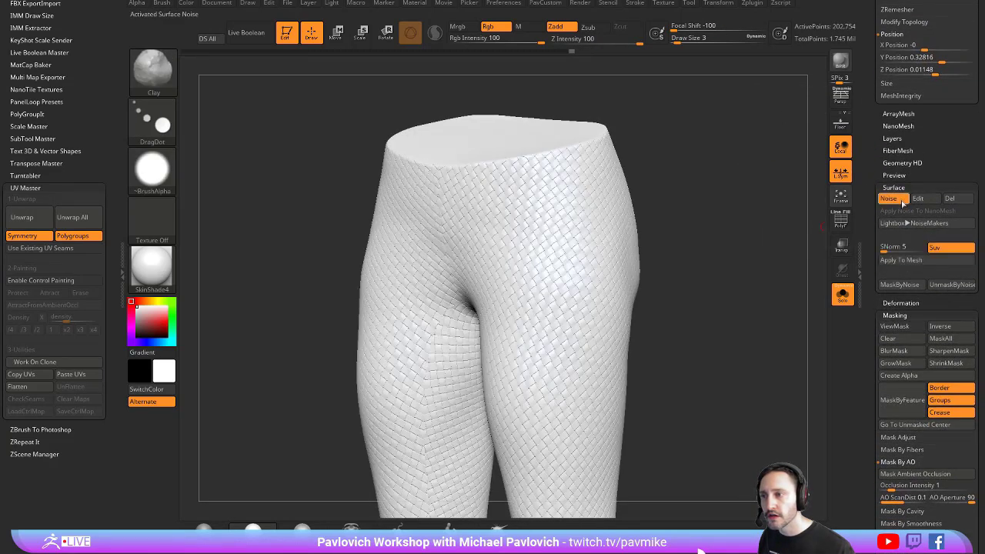
Add a new sculpt layer to the pants and store a morph target
click(891, 139)
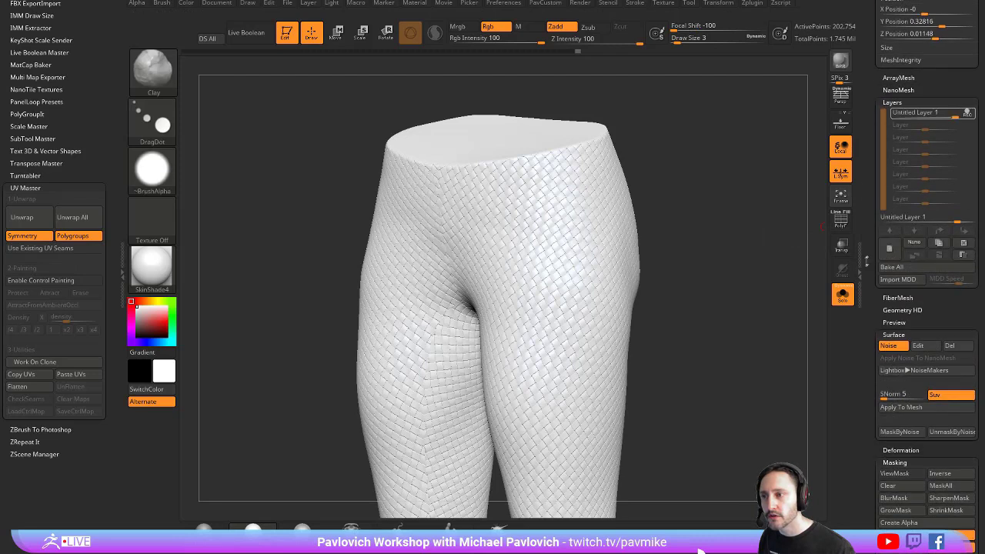
scroll(896, 231, down, 10)
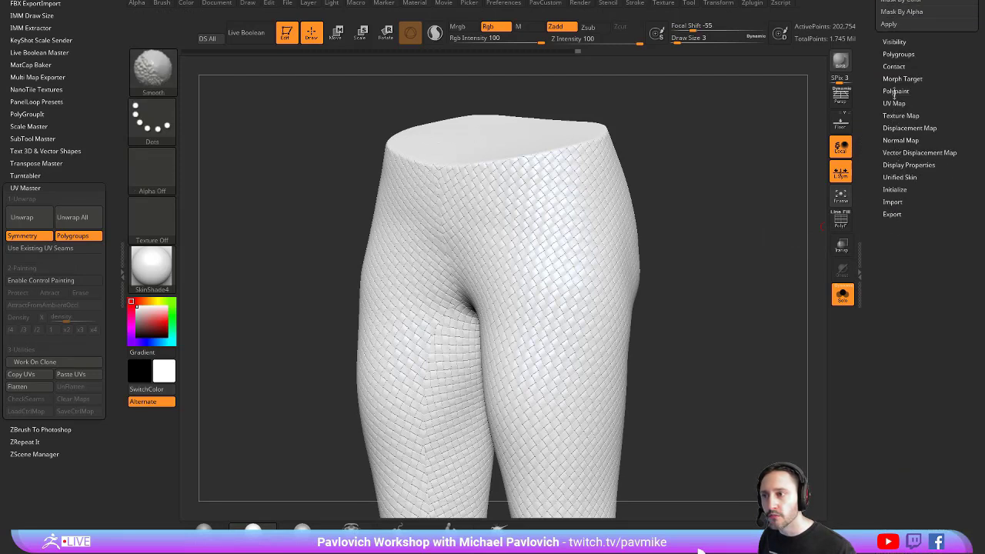
scroll(888, 154, up, 10)
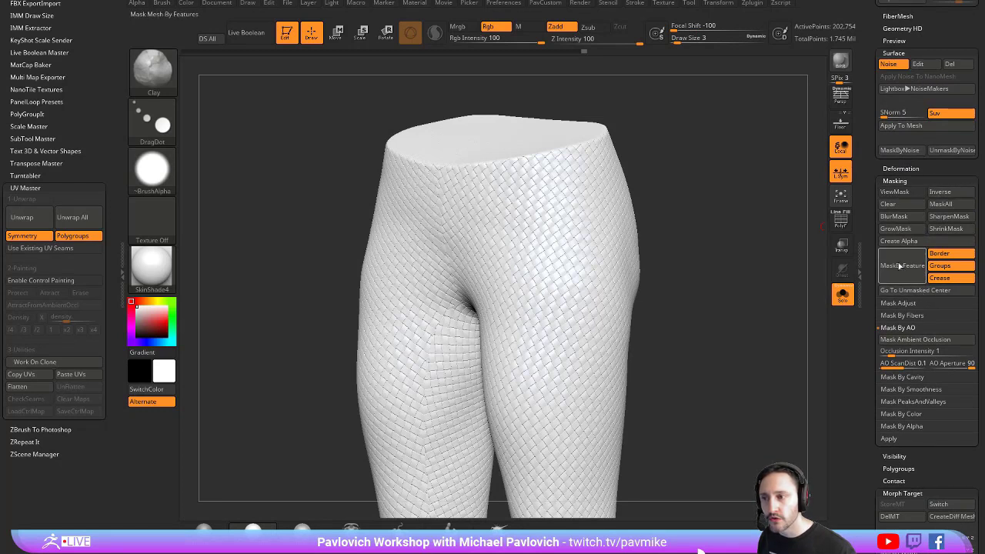
shift+click(895, 180)
shift+click(897, 228)
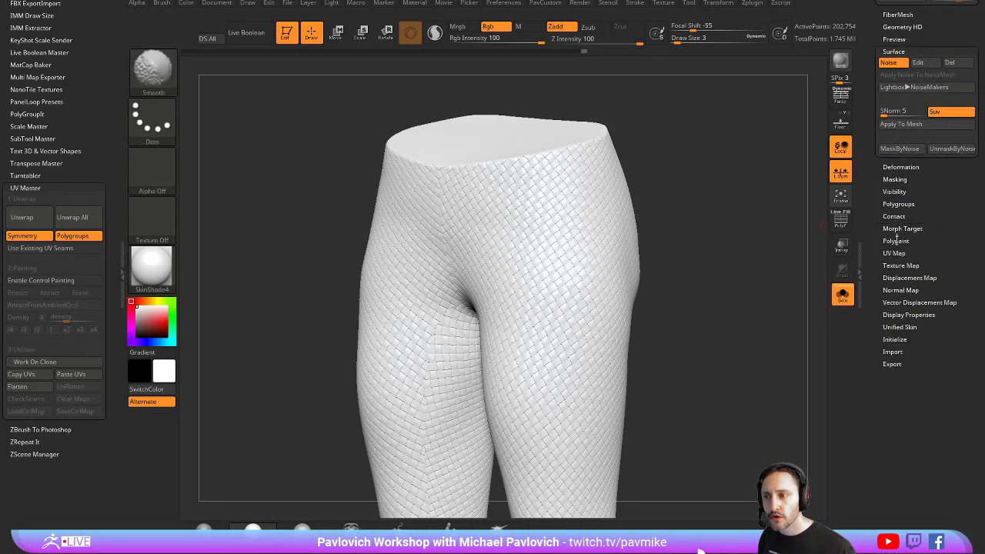
Apply the surface noise to the pants at subdivision level 5 and undo it
drag(902, 138, 903, 185)
click(913, 172)
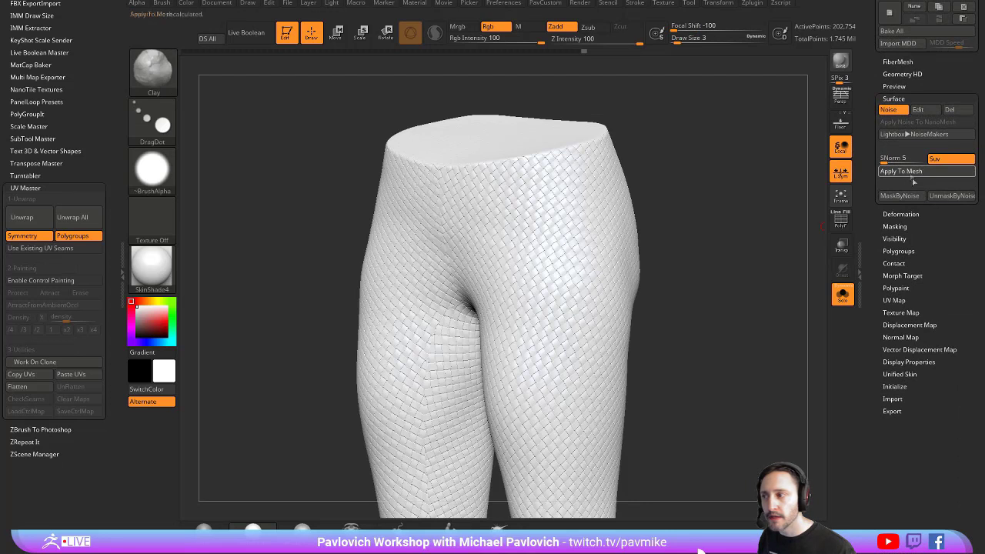
key(ctrl+z)
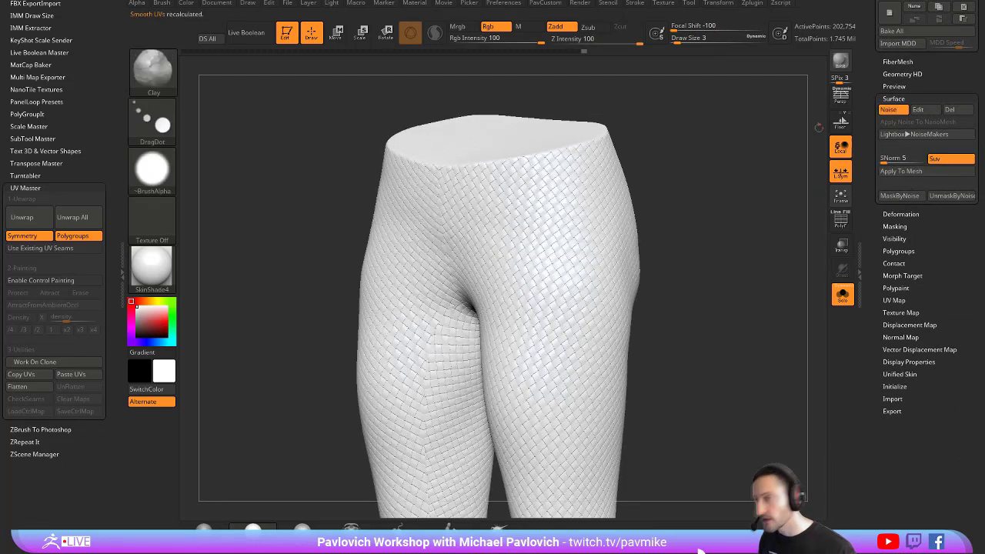
Remove the morph target and the sculpt layer, and subdivide the pants back up to 3.244 million polygons
scroll(900, 169, up, 10)
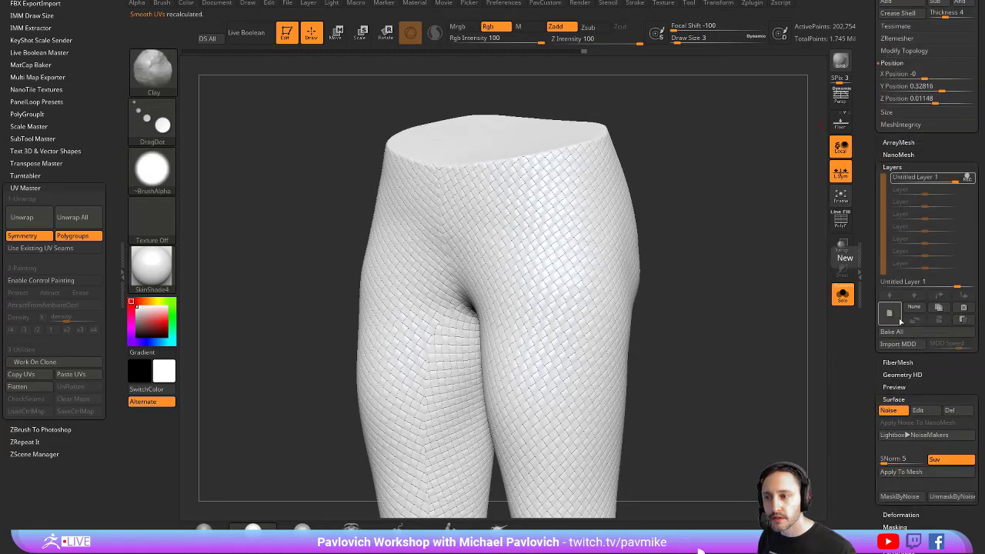
scroll(865, 231, down, 7)
scroll(864, 226, down, 3)
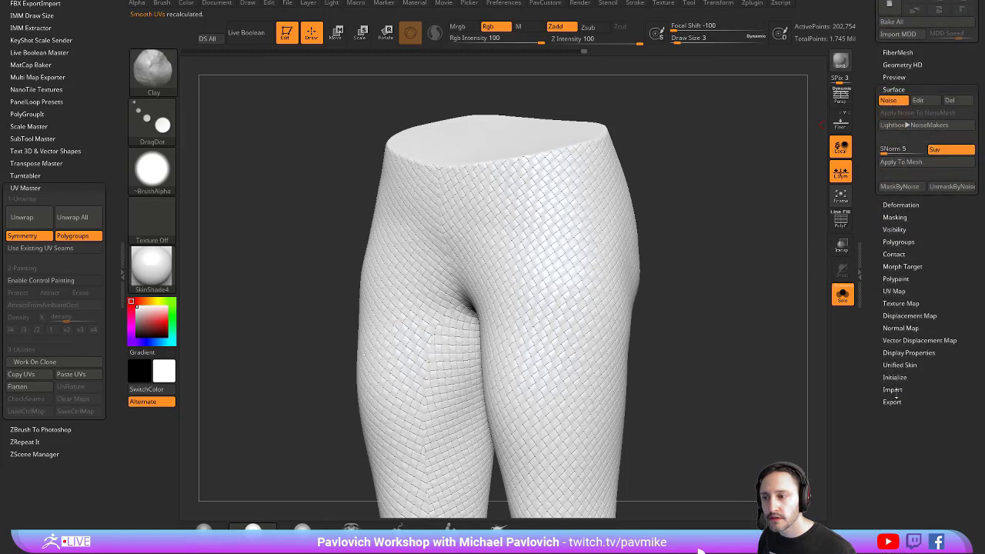
key(shift)
click(902, 267)
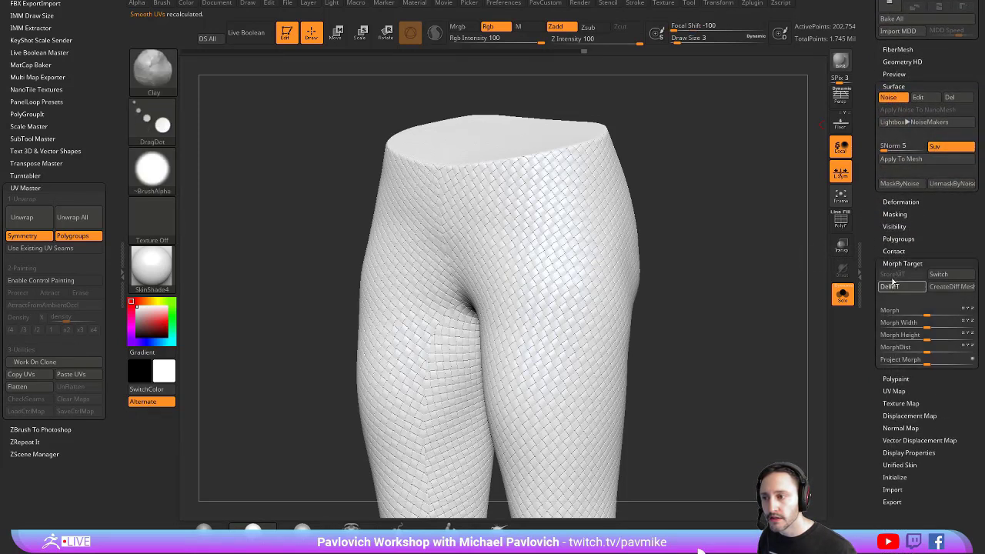
scroll(900, 269, up, 4)
key(ctrl+d)
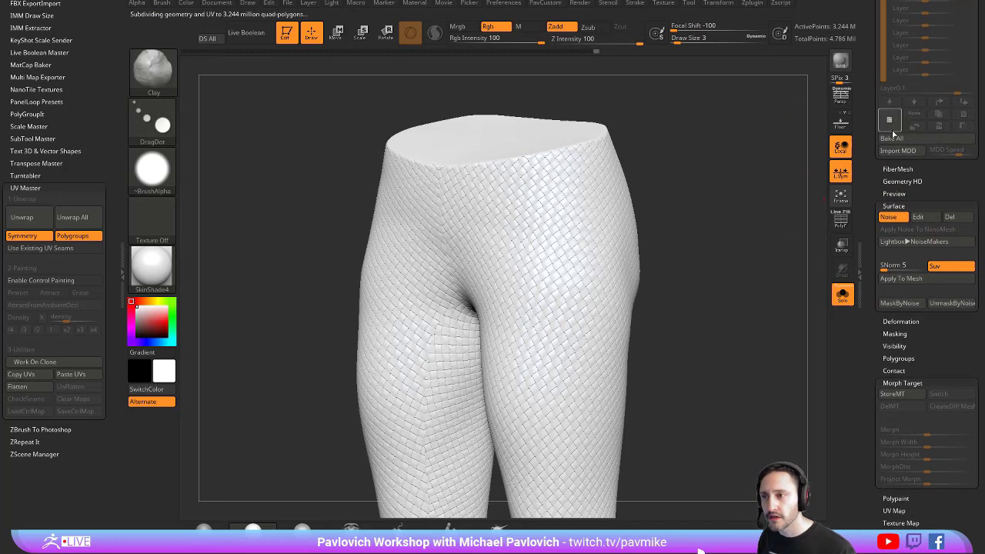
Store a morph target of the fully subdivided pants and create a new sculpt layer for the noise
scroll(901, 153, down, 8)
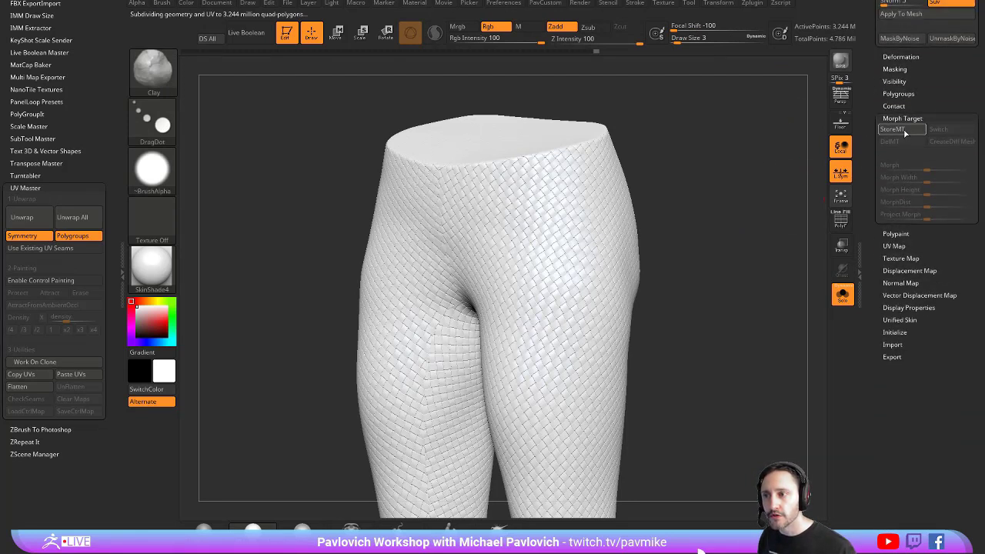
click(904, 133)
scroll(867, 226, up, 10)
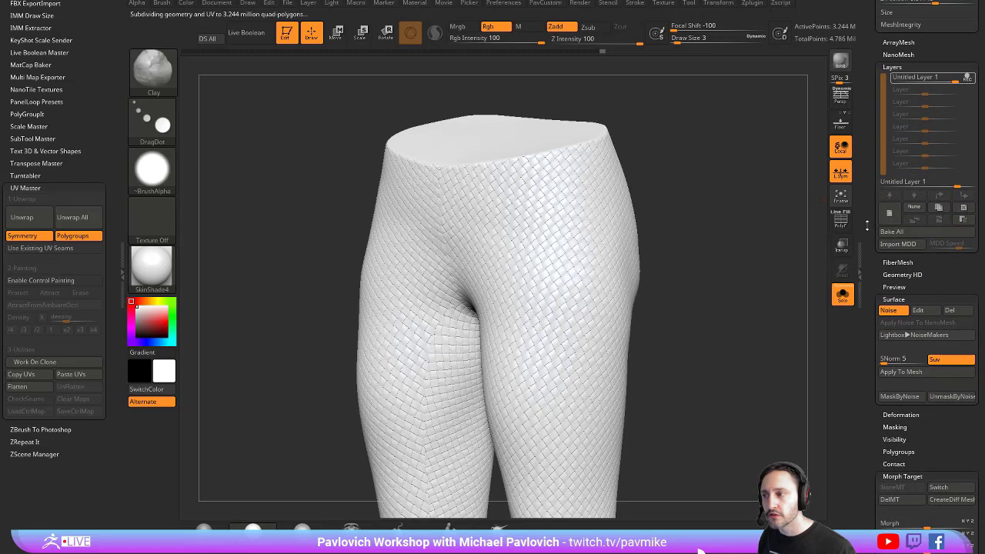
Apply the surface noise to the pants mesh with the new layer recording
scroll(869, 220, down, 6)
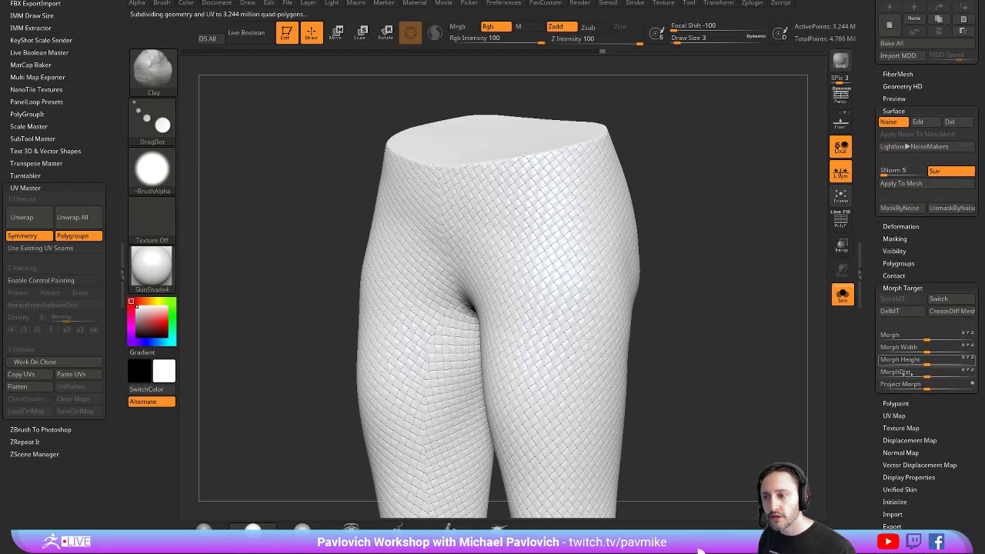
drag(893, 421, 893, 434)
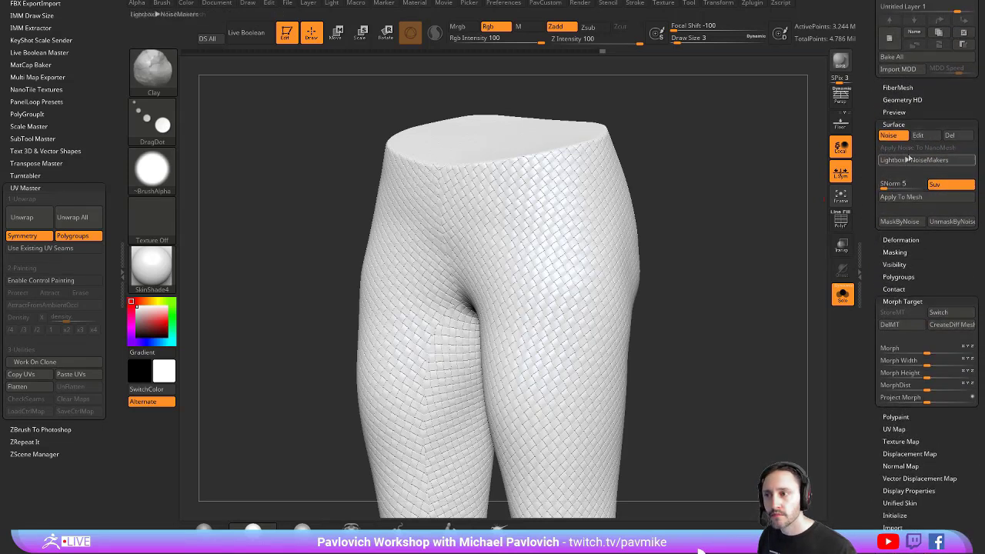
click(907, 198)
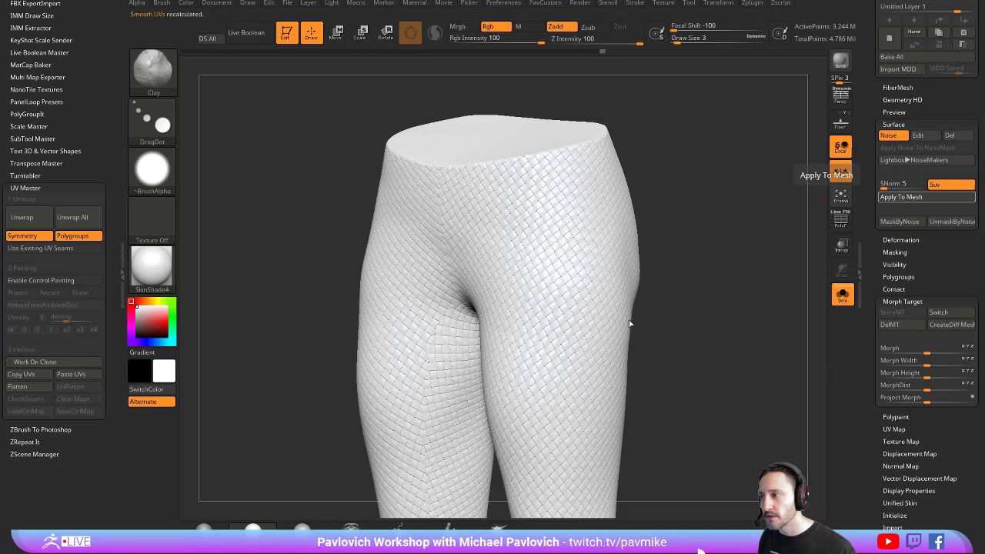
Stop recording the noise layer, test its intensity at about -0.86, and raise it to about 2.56
scroll(877, 174, up, 6)
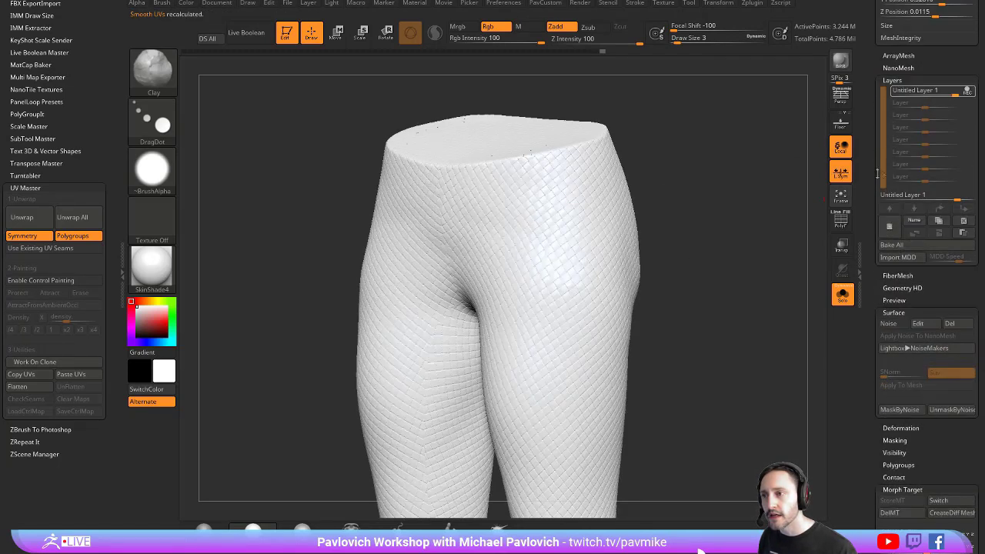
click(956, 92)
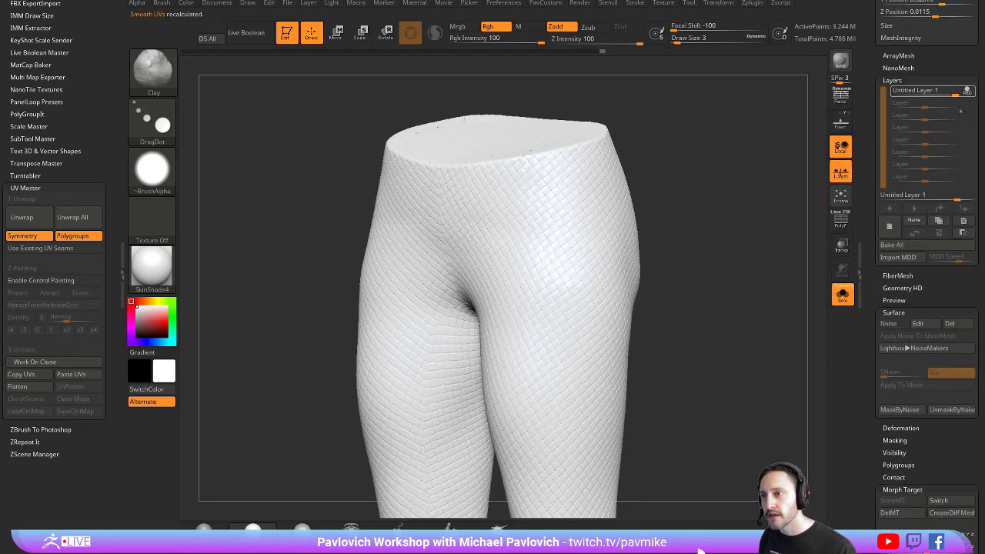
drag(945, 92, 897, 100)
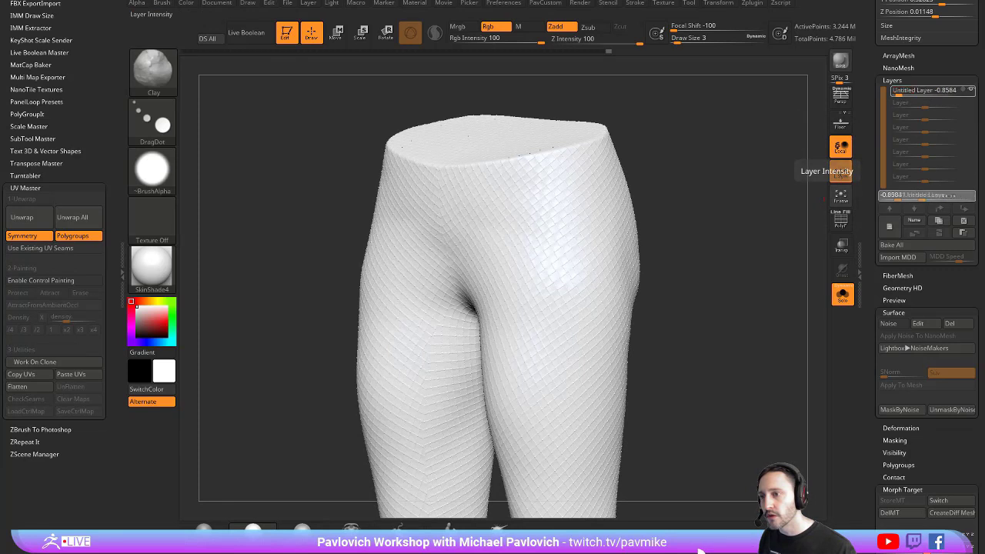
drag(896, 196, 960, 197)
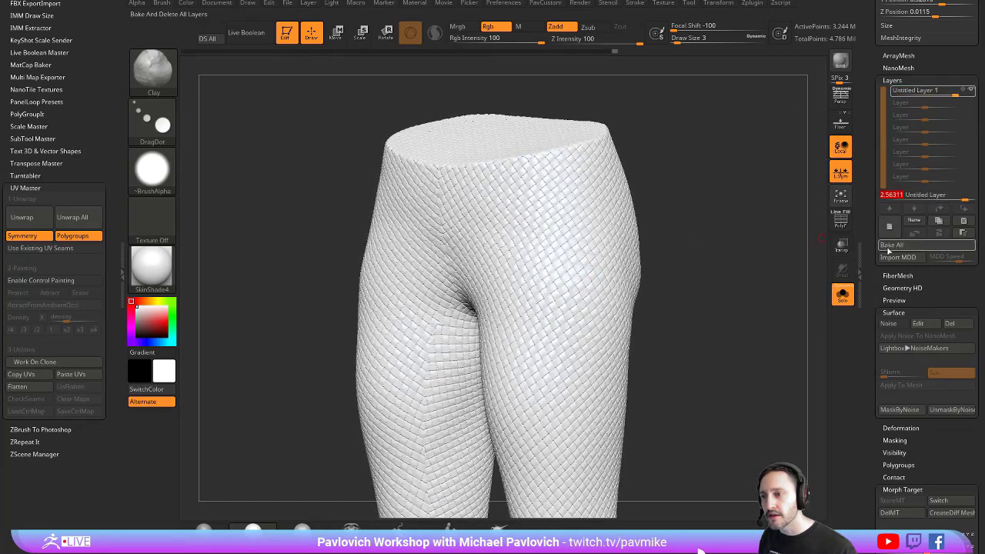
Show the morph target settings, select the Morph brush, and set its draw size to about 27
click(901, 490)
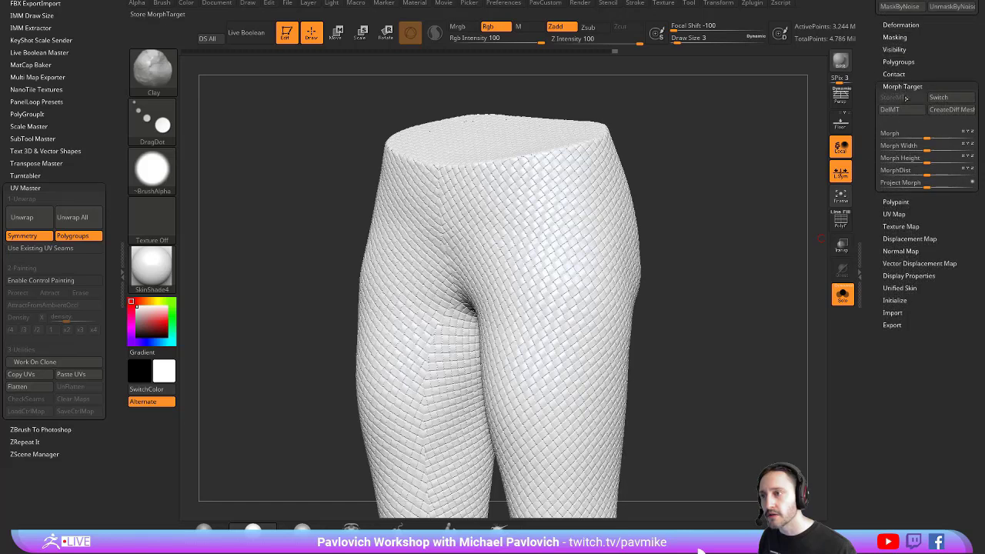
key(b)
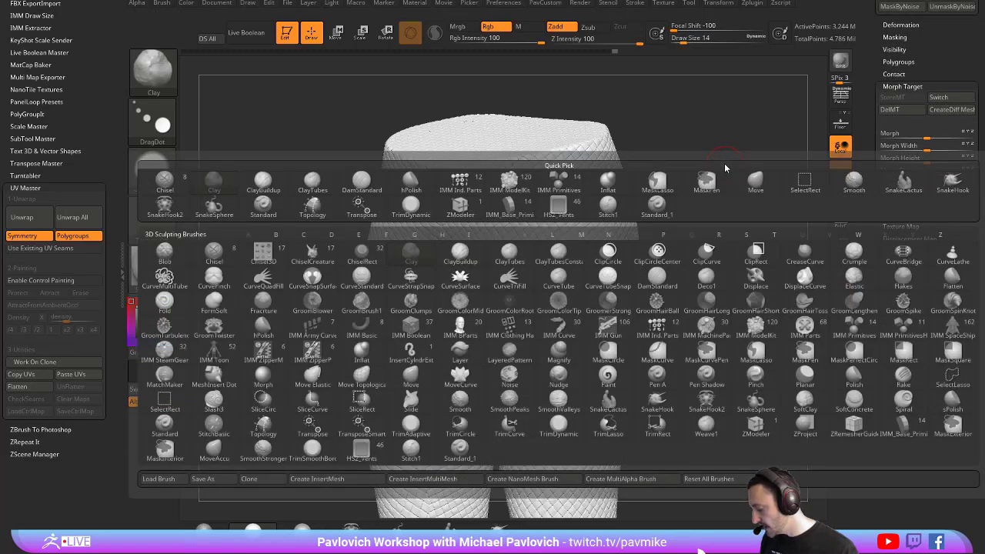
key(m)
key(r)
key(s)
Try erasing the woven noise from the front of the hip with the Morph brush, undoing each test stroke
mouse_move(546, 185)
mouse_down()
mouse_move(552, 188)
mouse_move(550, 160)
mouse_move(510, 192)
mouse_move(534, 239)
mouse_move(786, 285)
mouse_up()
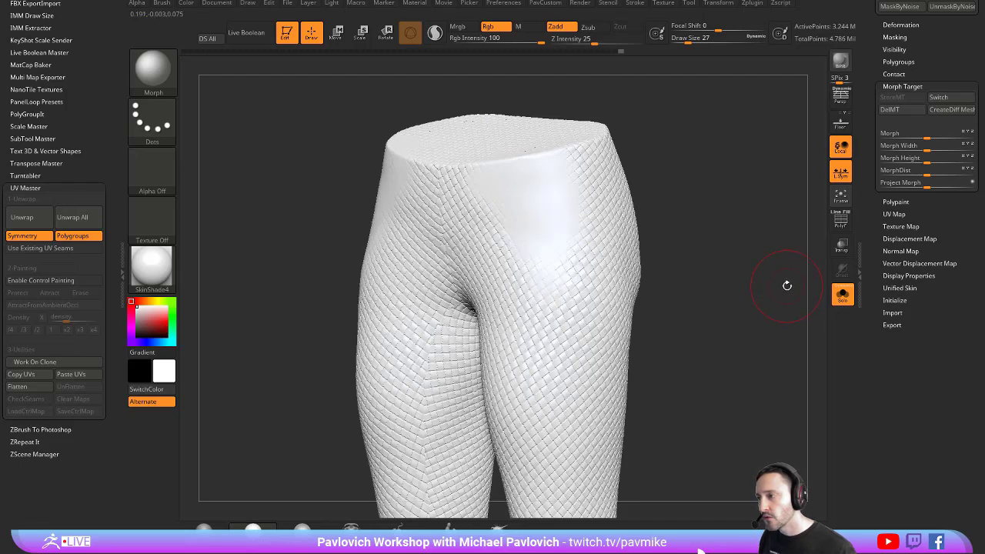
key(ctrl+z)
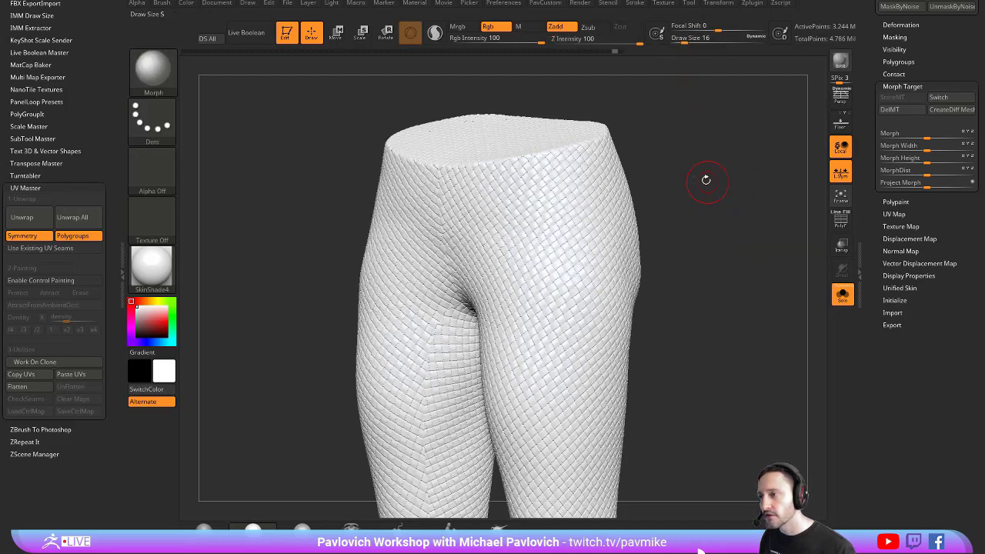
drag(538, 165, 565, 284)
key(ctrl+z)
Switch the pants to the stored smooth morph target and paint woven noise patches onto the outer hips and upper thighs
click(946, 99)
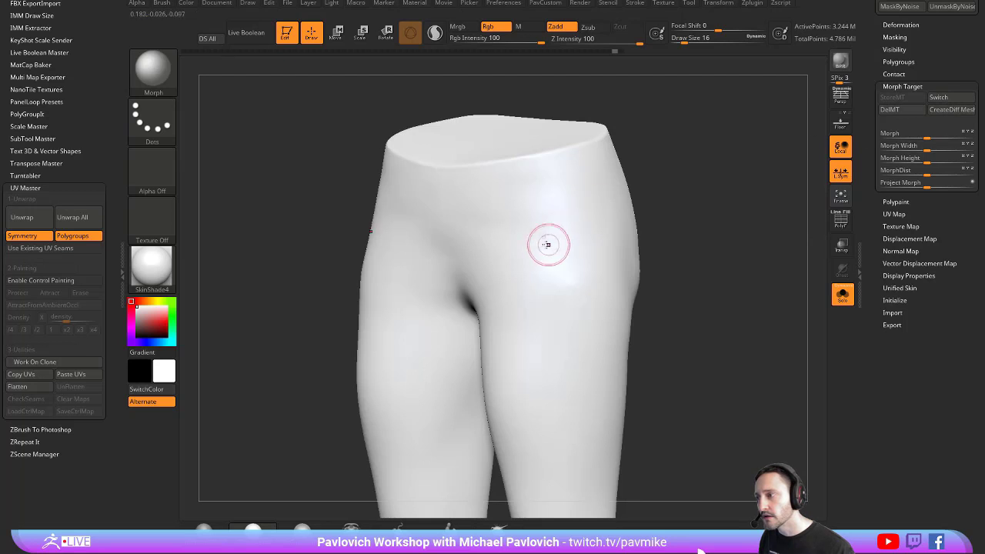
drag(546, 244, 552, 315)
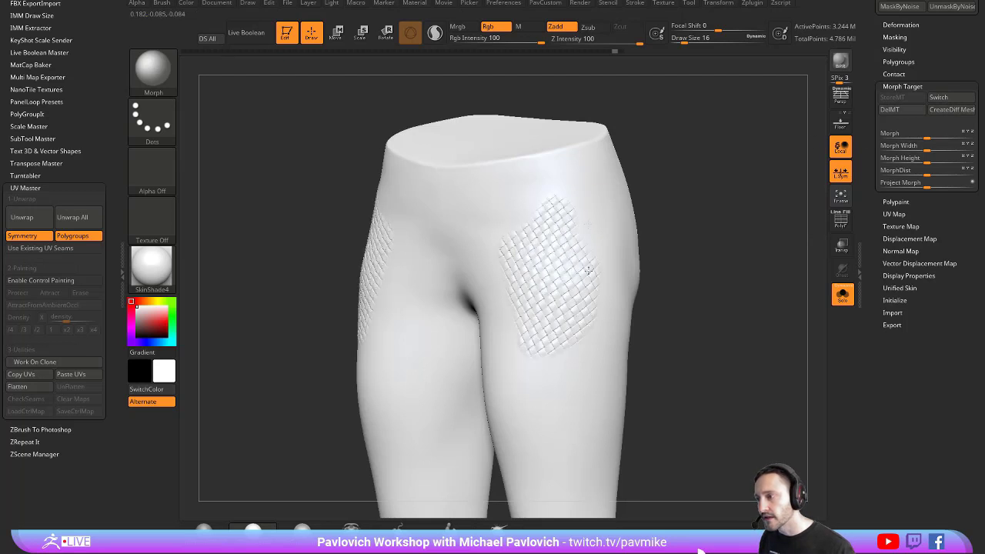
drag(588, 270, 546, 214)
drag(701, 312, 718, 287)
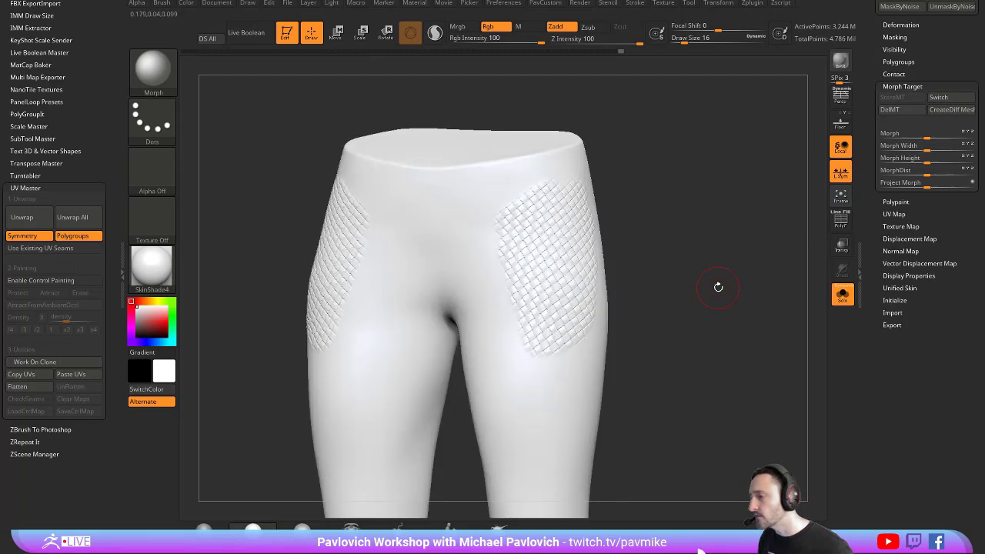